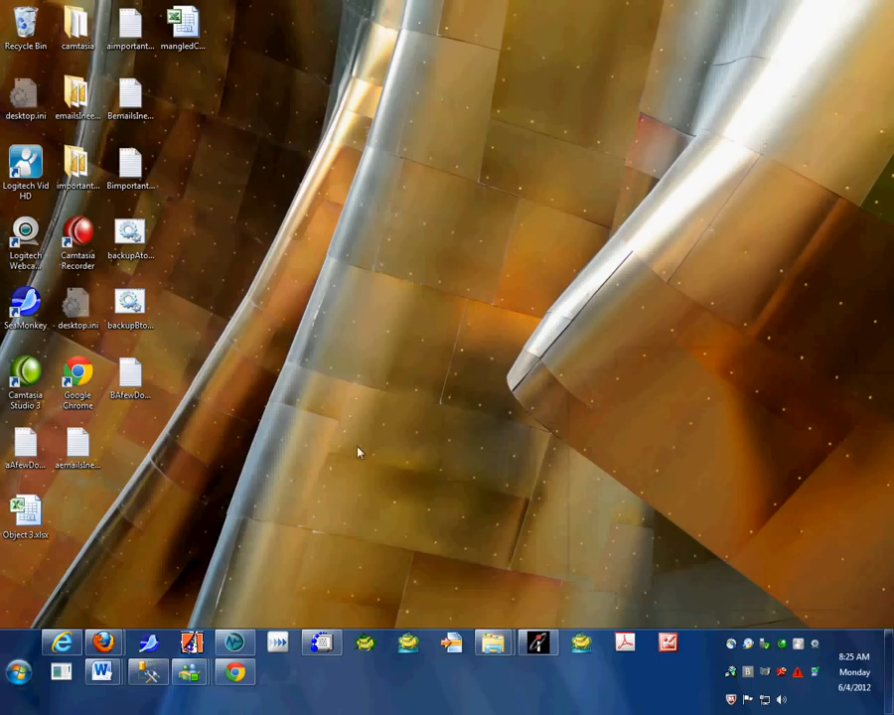
Step: Launch Remote Desktop Connection by searching mstsc from the Start menu
{"action": "left_click", "coordinate": [20, 673]}
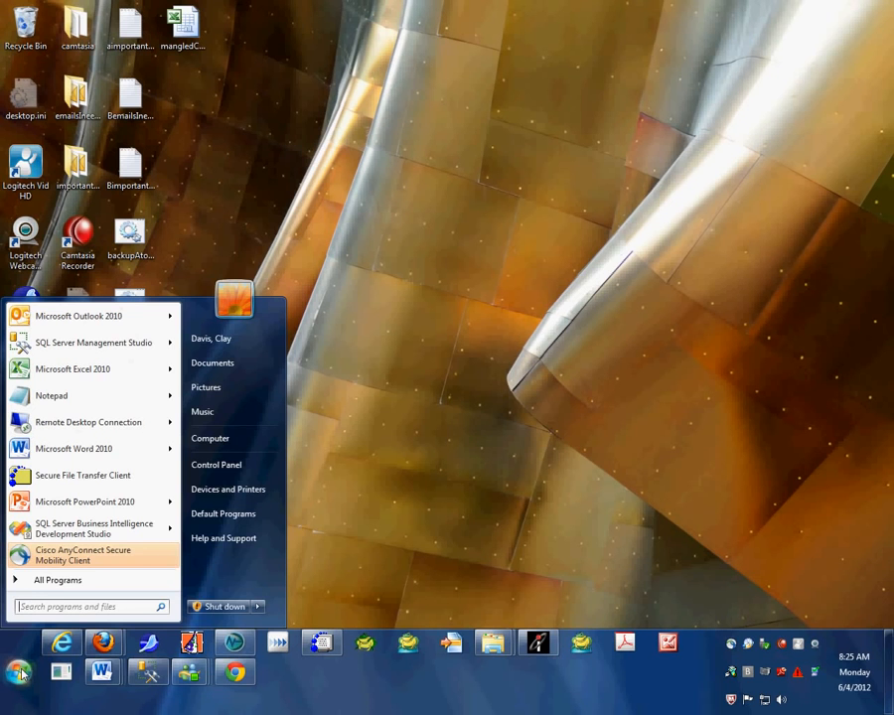
{"action": "type", "text": "mstsc"}
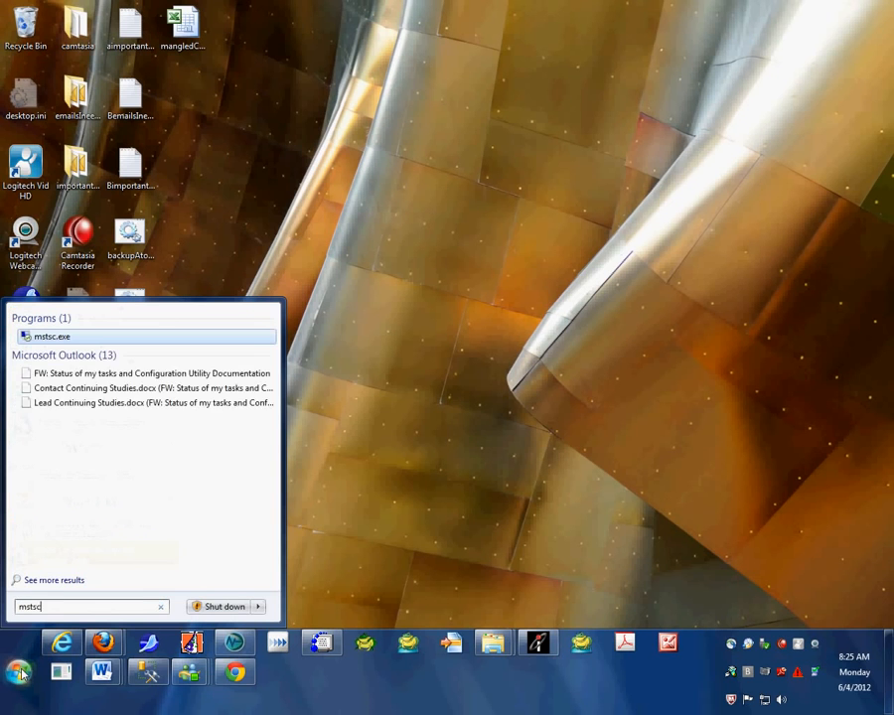
{"action": "key", "text": "Return"}
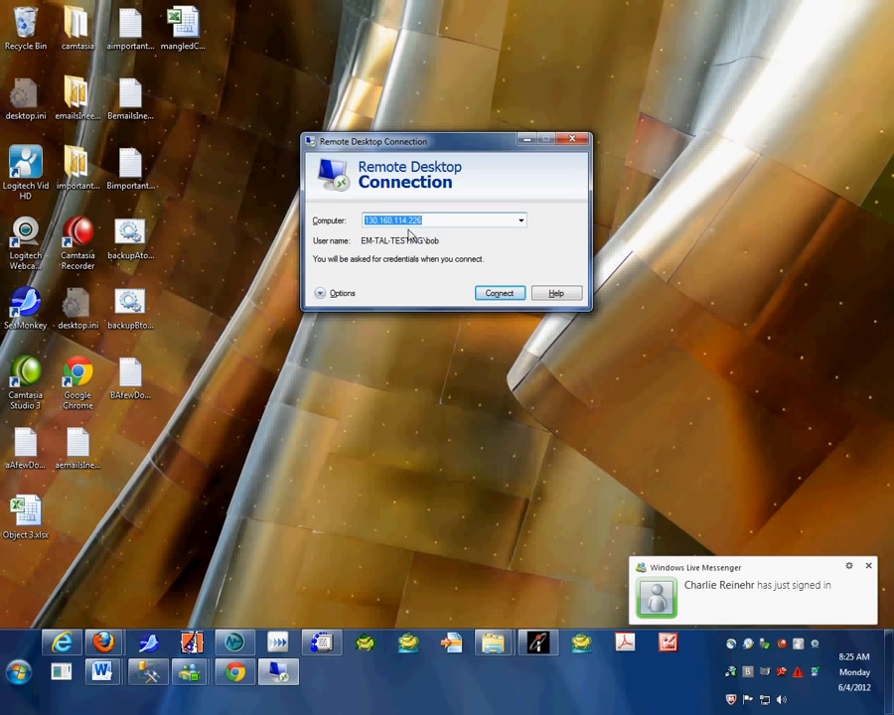
Step: Connect to 130.160.114.226 with another local account's username and password, accepting the certificate
{"action": "left_click", "coordinate": [500, 296]}
{"action": "left_click", "coordinate": [526, 296]}
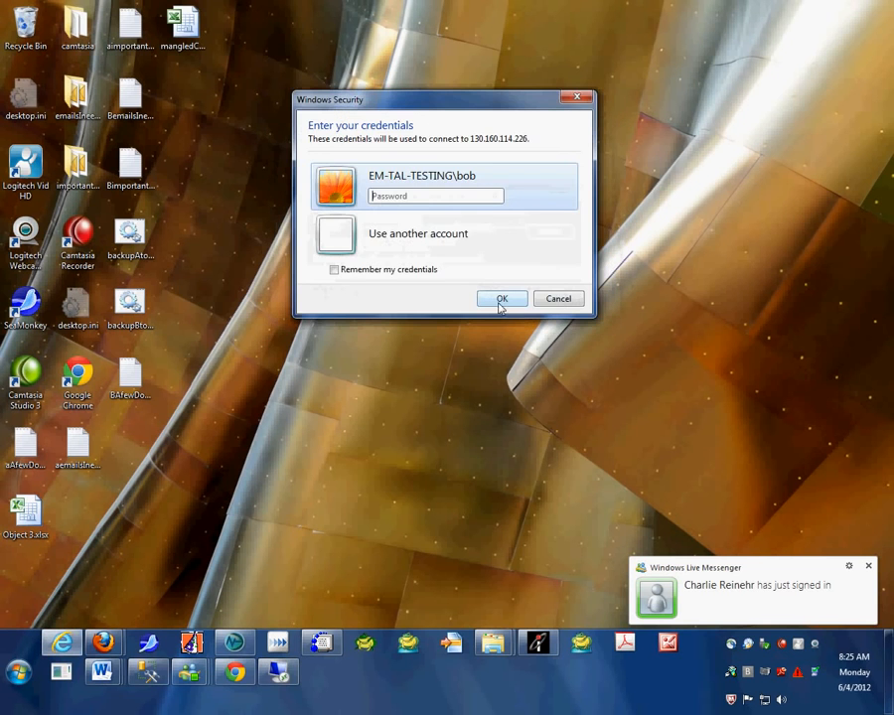
{"action": "left_click", "coordinate": [392, 235]}
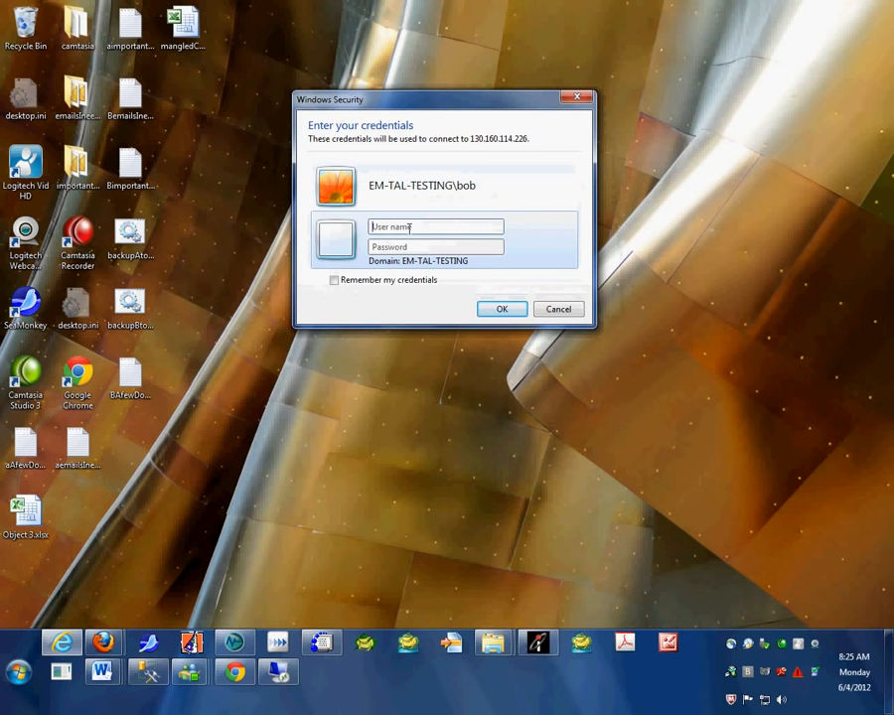
{"action": "type", "text": "localhost\\"}
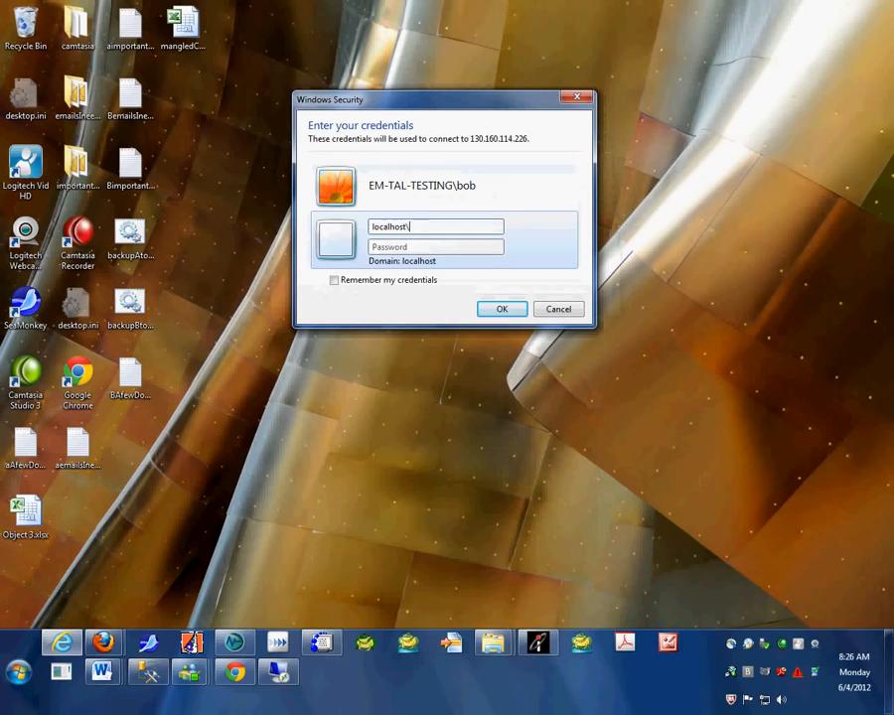
{"action": "type", "text": "bob"}
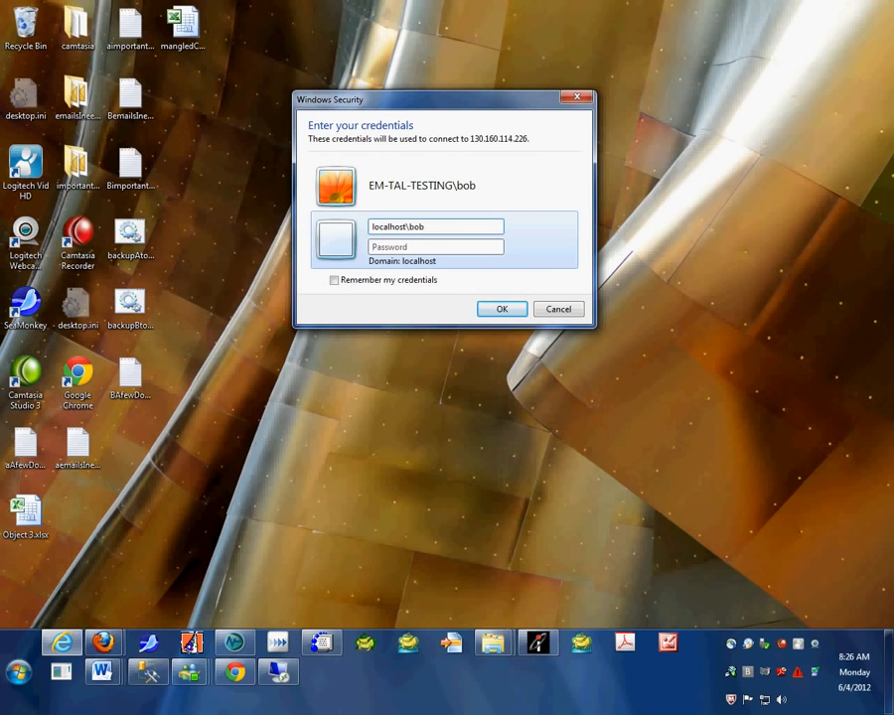
{"action": "key", "text": "Tab"}
{"action": "type", "text": "••••••••••••"}
{"action": "key", "text": "Return"}
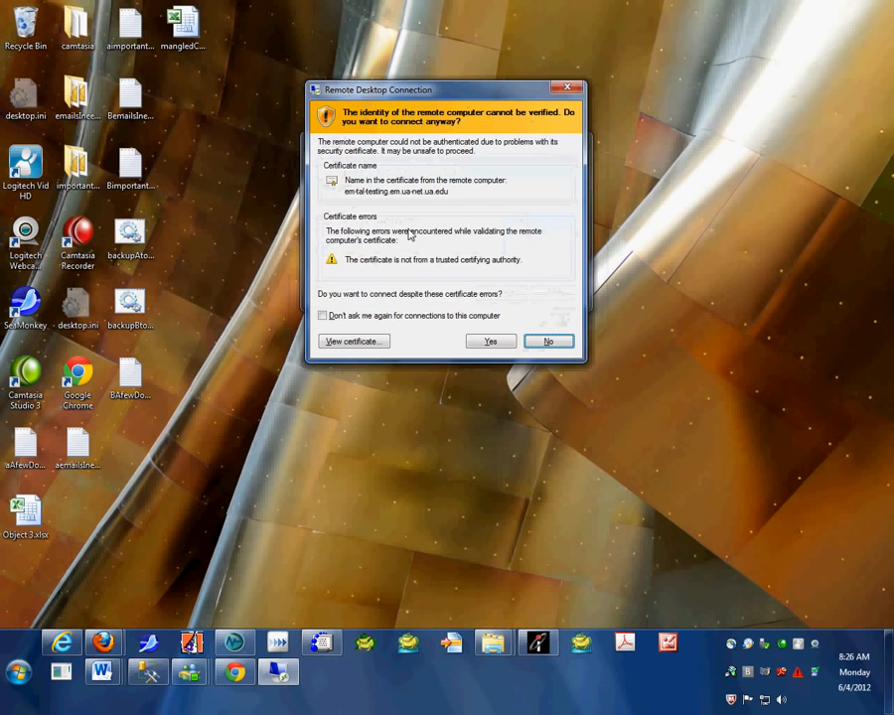
{"action": "left_click", "coordinate": [490, 340]}
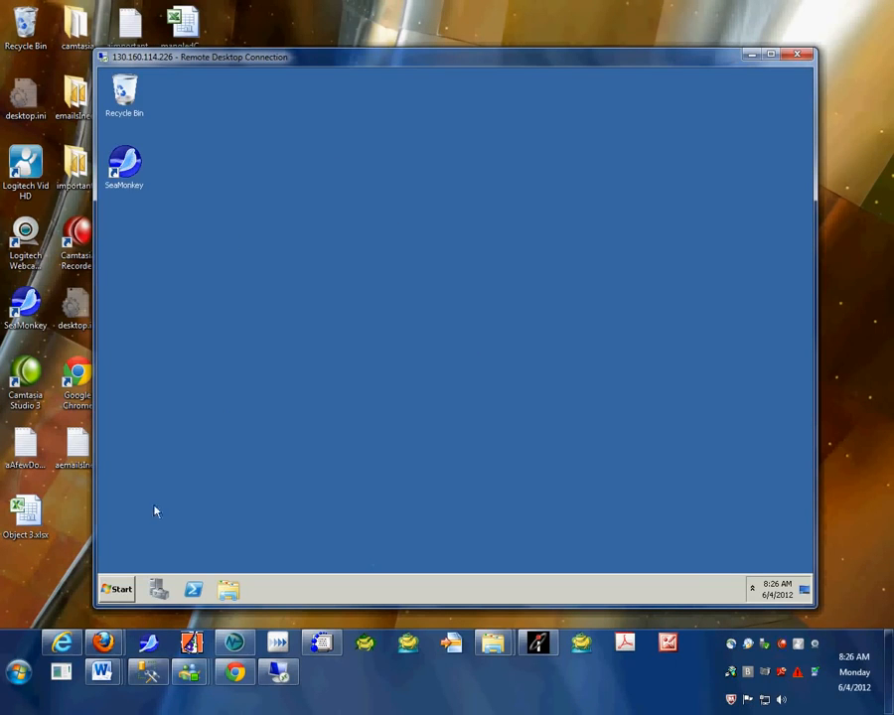
Step: Browse Computer, Desktop and the personal folder, then reopen the personal folder from Start
{"action": "left_click", "coordinate": [121, 593]}
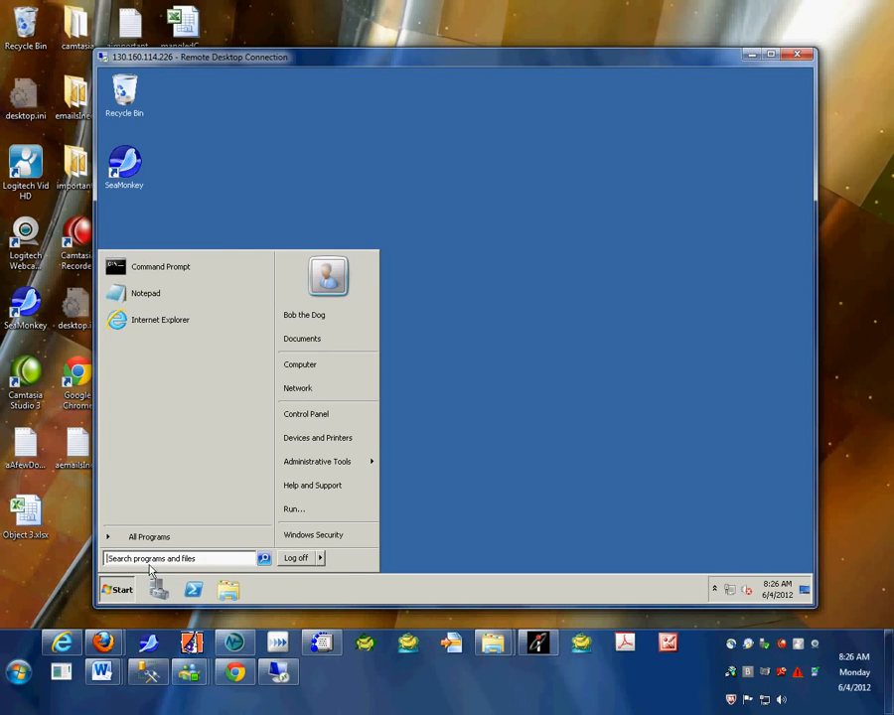
{"action": "left_click", "coordinate": [309, 369]}
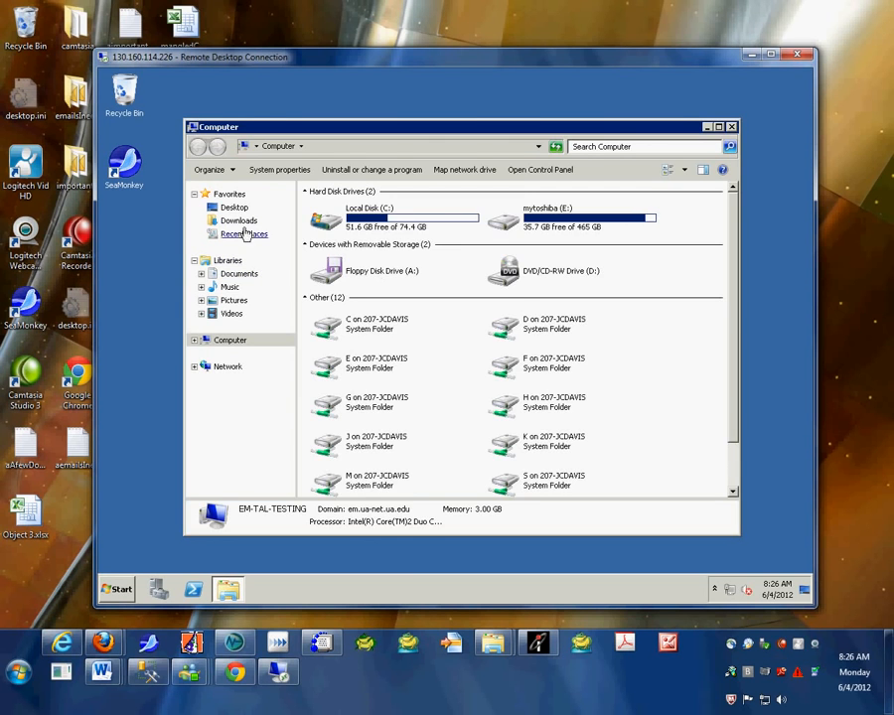
{"action": "left_click", "coordinate": [223, 206]}
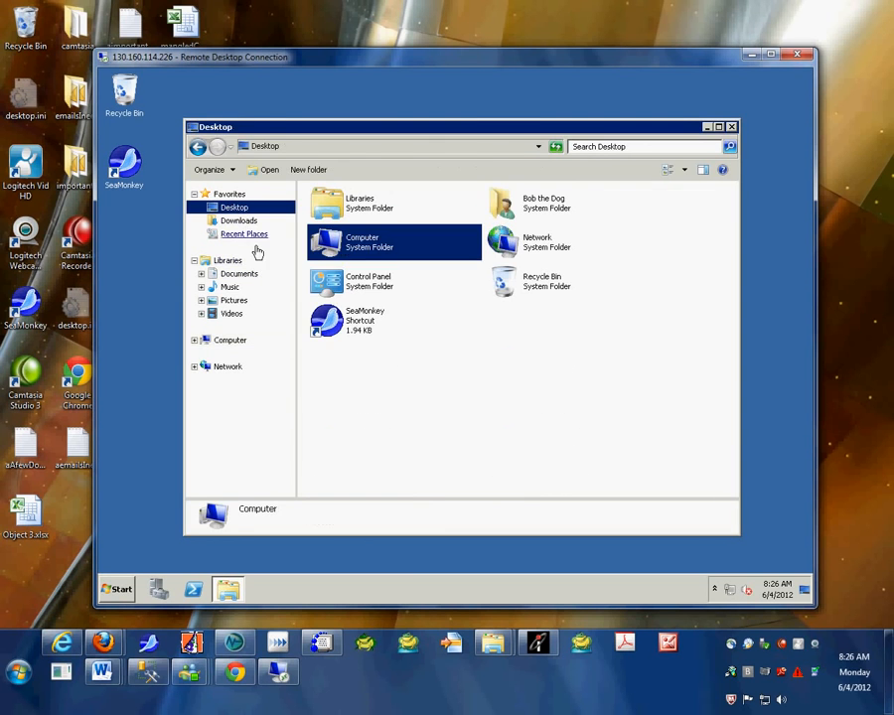
{"action": "double_click", "coordinate": [536, 202]}
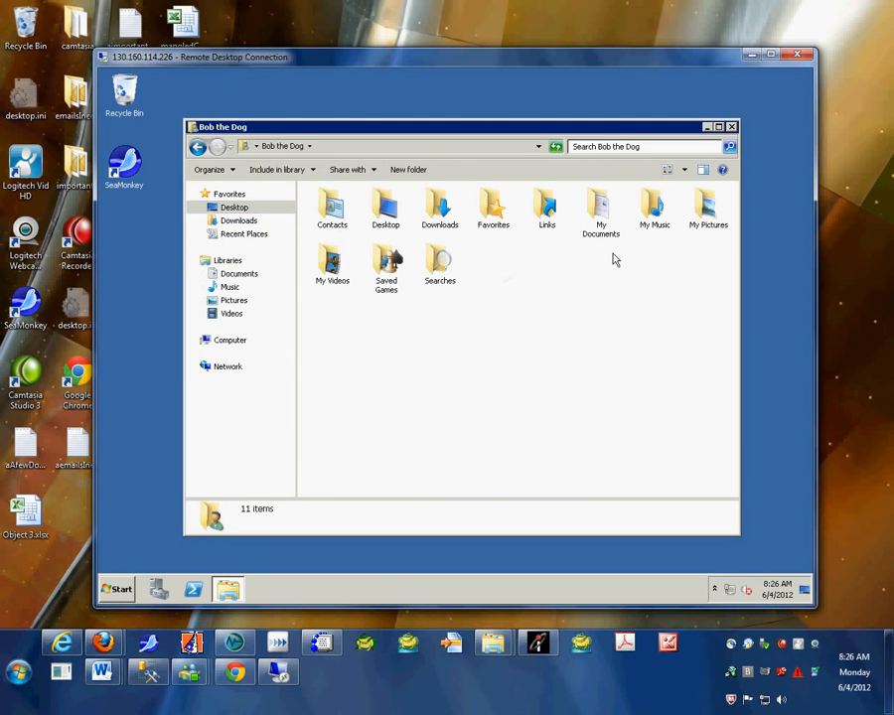
{"action": "left_click", "coordinate": [732, 127]}
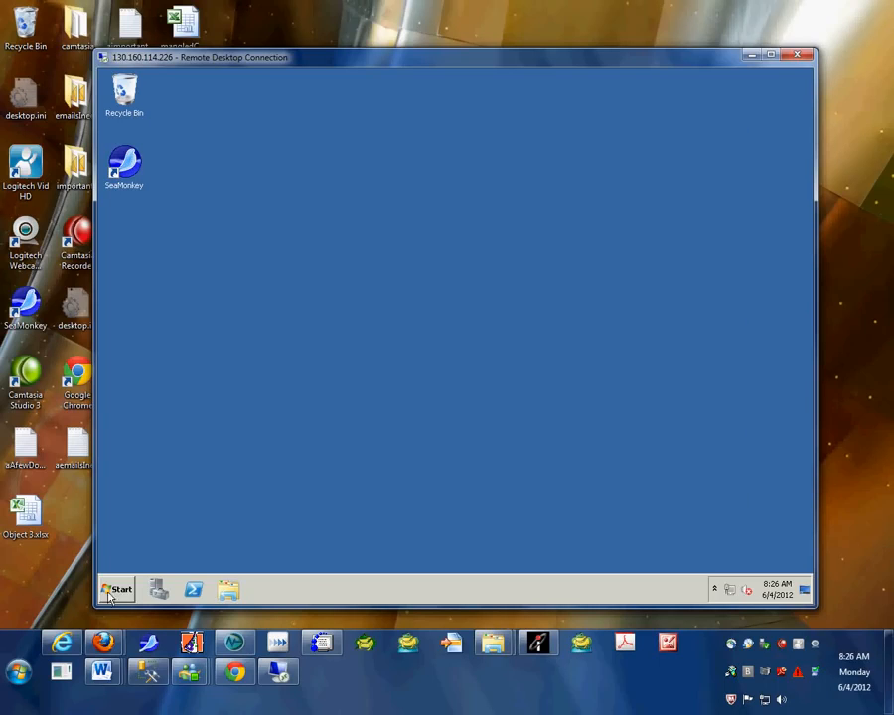
{"action": "left_click", "coordinate": [135, 588]}
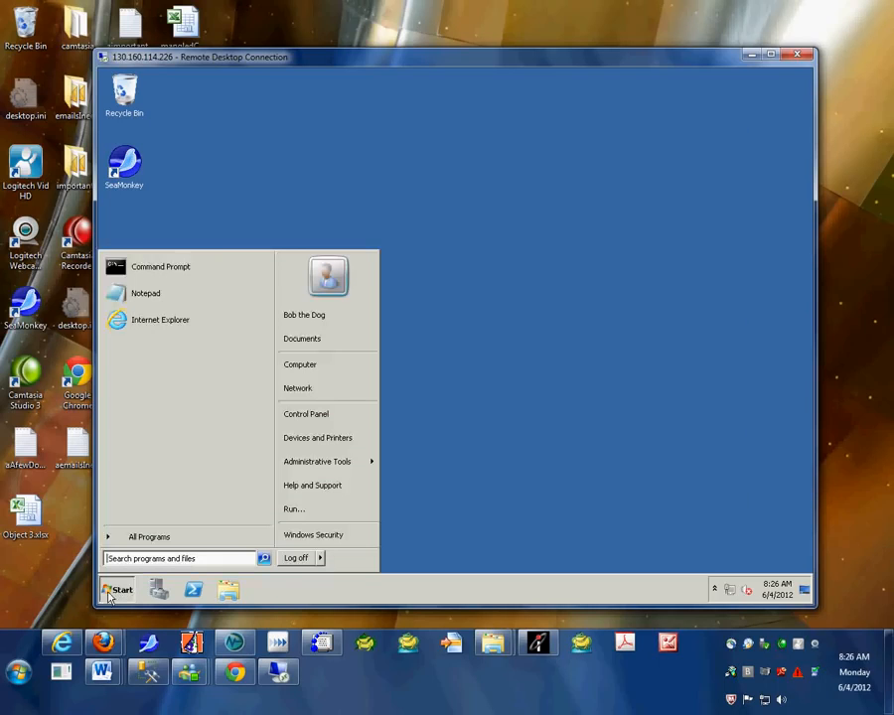
{"action": "left_click", "coordinate": [310, 320]}
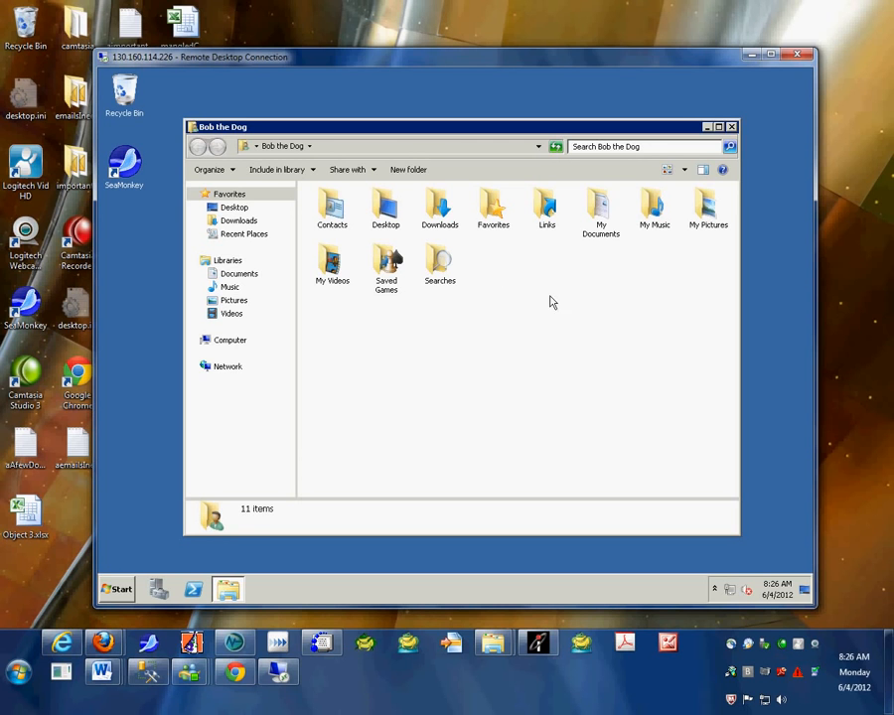
Step: Start an SVN Checkout here, checking URL history and the repository browser without choosing anything
{"action": "right_click", "coordinate": [489, 267]}
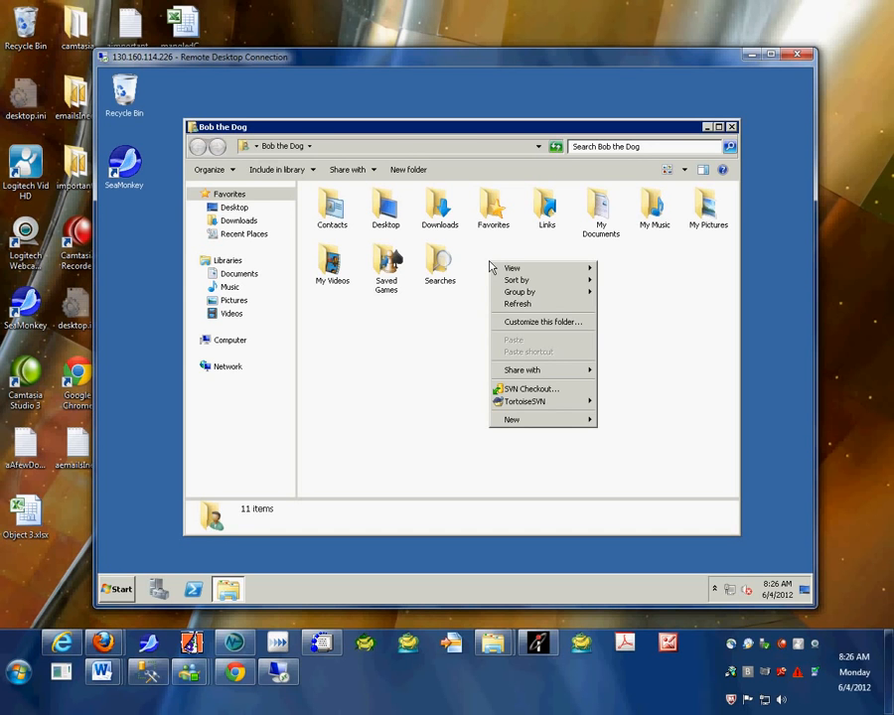
{"action": "left_click", "coordinate": [529, 390]}
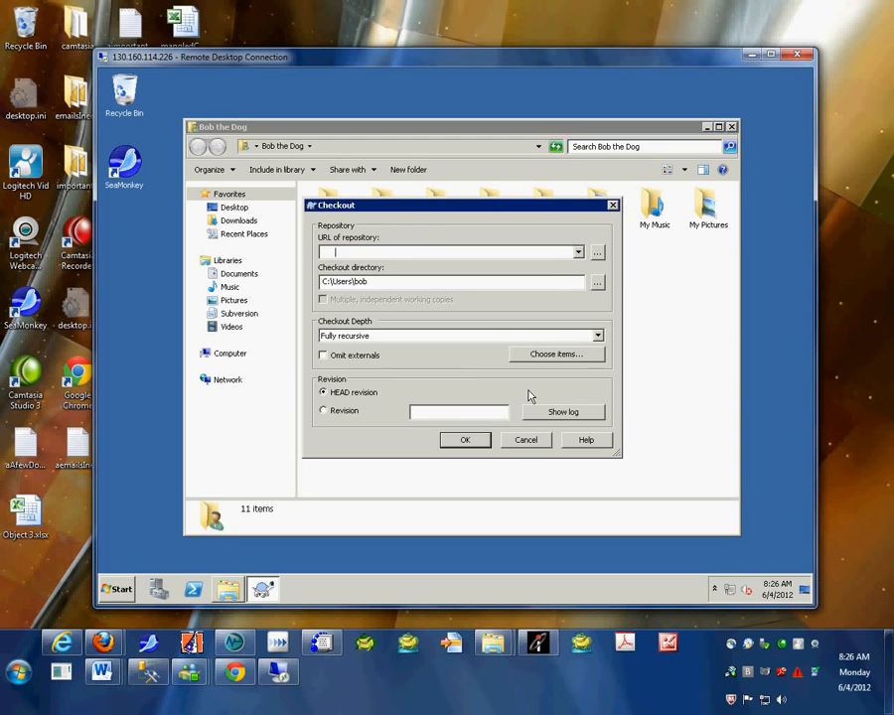
{"action": "left_click", "coordinate": [579, 252]}
{"action": "left_click", "coordinate": [526, 238]}
{"action": "left_click", "coordinate": [596, 254]}
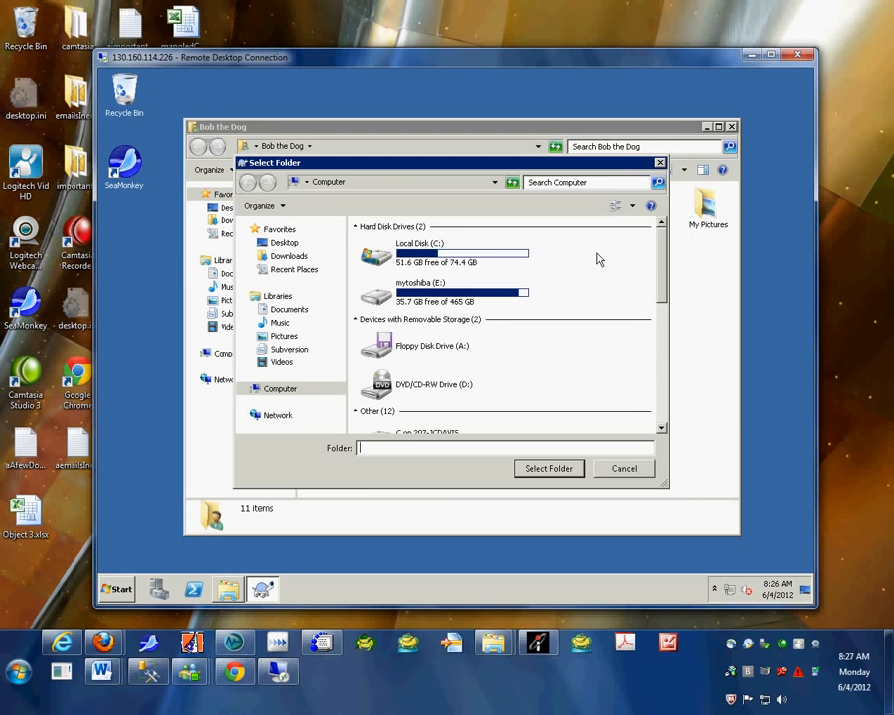
{"action": "key", "text": "Escape"}
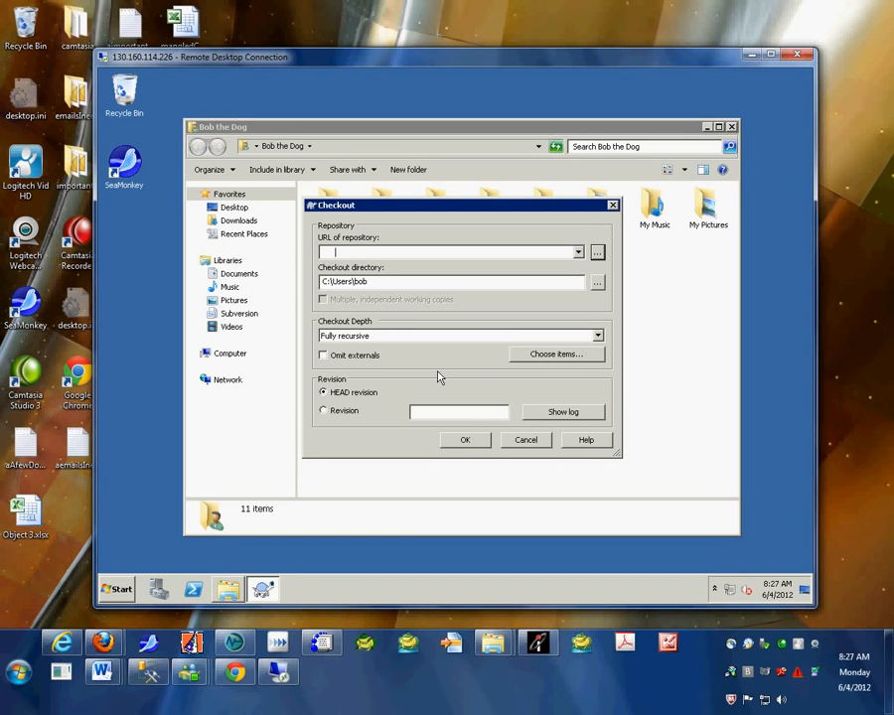
{"action": "left_click", "coordinate": [377, 282]}
{"action": "type", "text": "\\"}
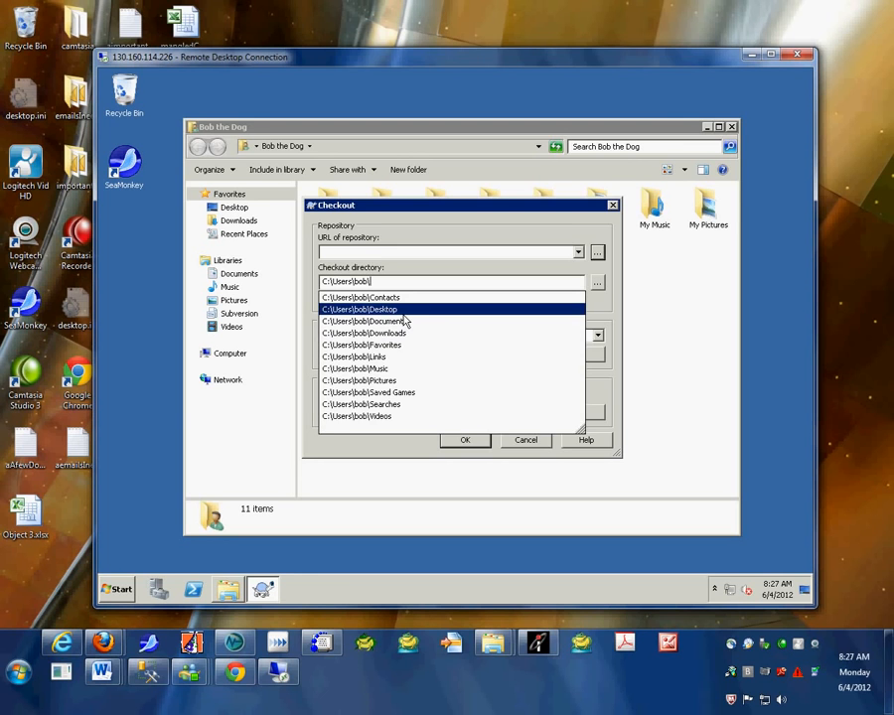
{"action": "type", "text": "test"}
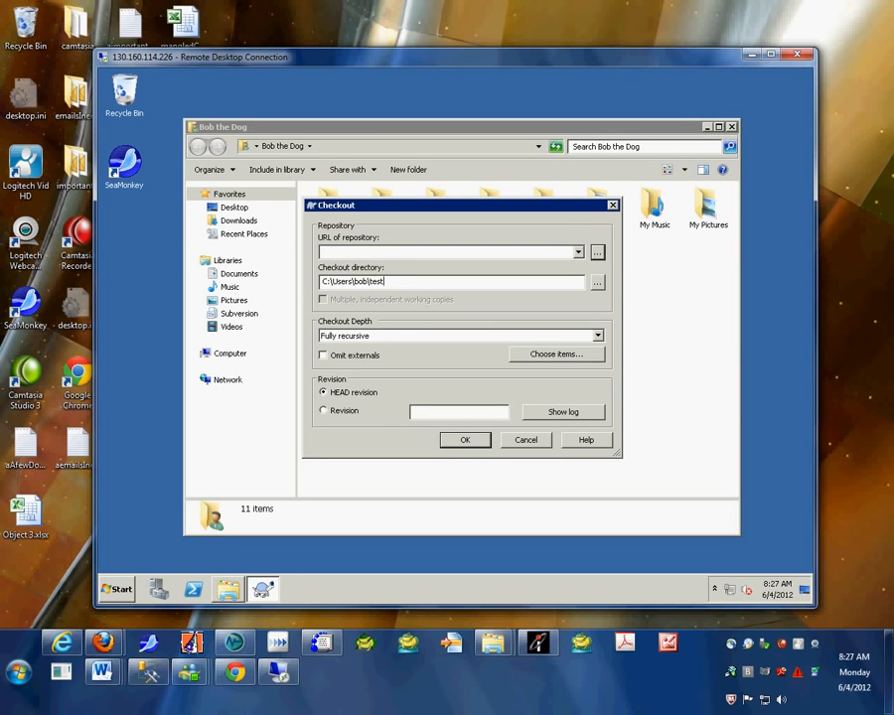
{"action": "left_click", "coordinate": [360, 254]}
{"action": "type", "text": "http://"}
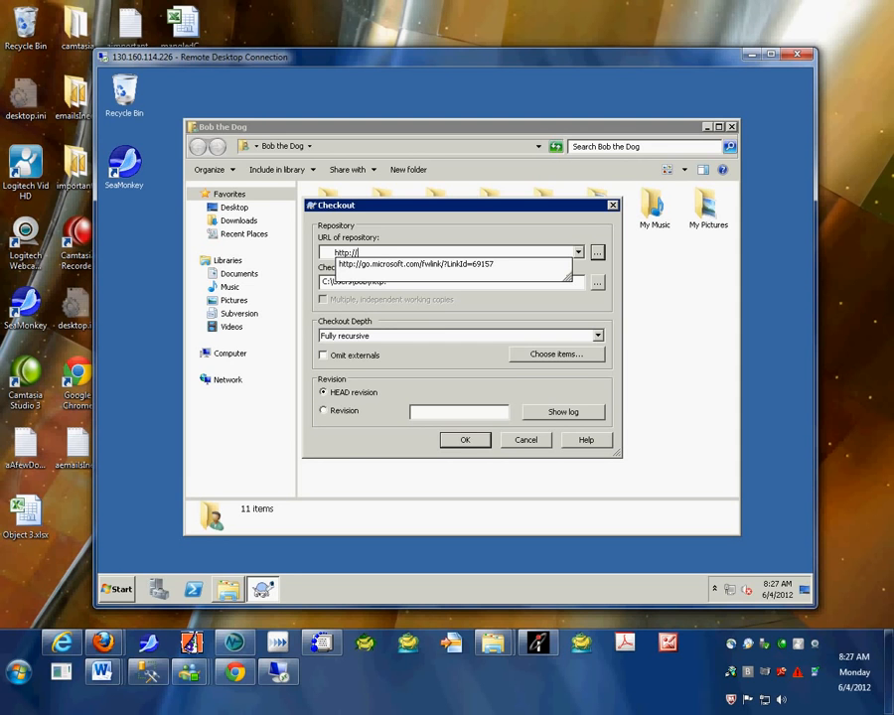
{"action": "type", "text": "local"}
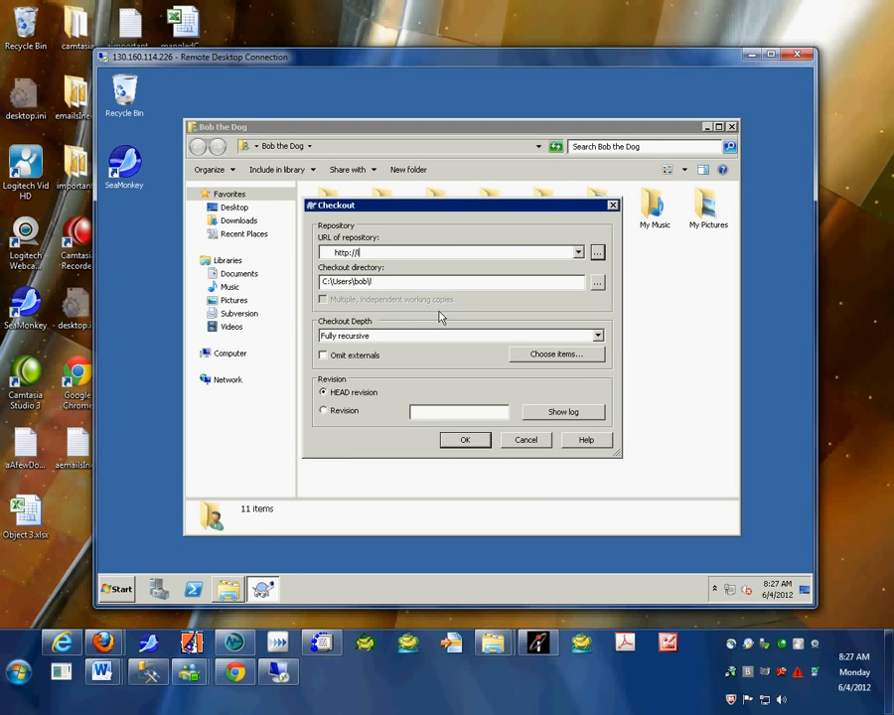
{"action": "key", "text": "BackSpace"}
{"action": "key", "text": "BackSpace"}
{"action": "key", "text": "BackSpace"}
{"action": "key", "text": "BackSpace"}
{"action": "key", "text": "BackSpace"}
{"action": "type", "text": "em-tal-testing.e"}
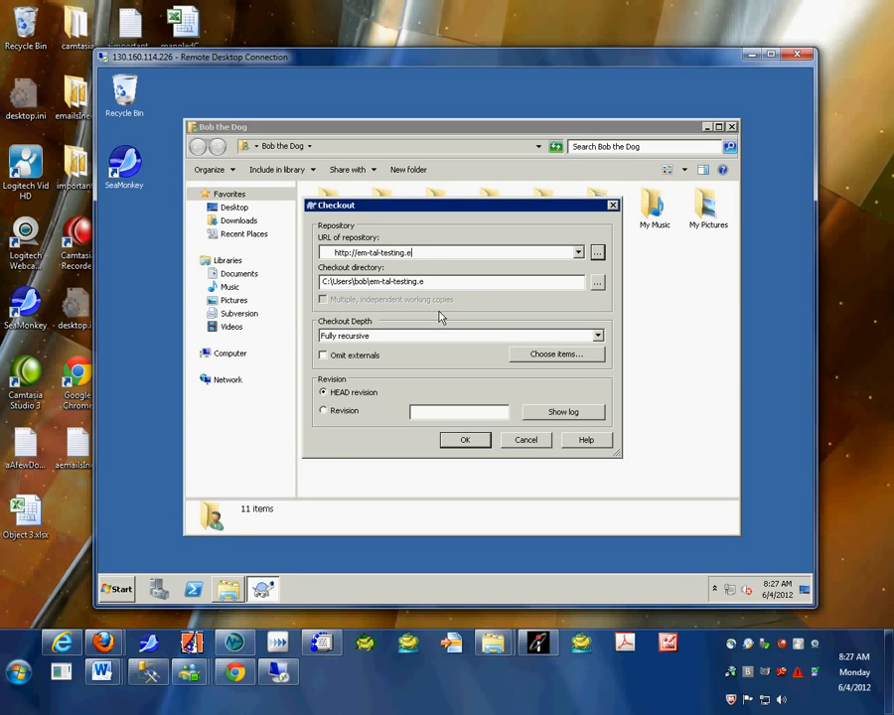
{"action": "type", "text": "m.ua-net.ua.edu"}
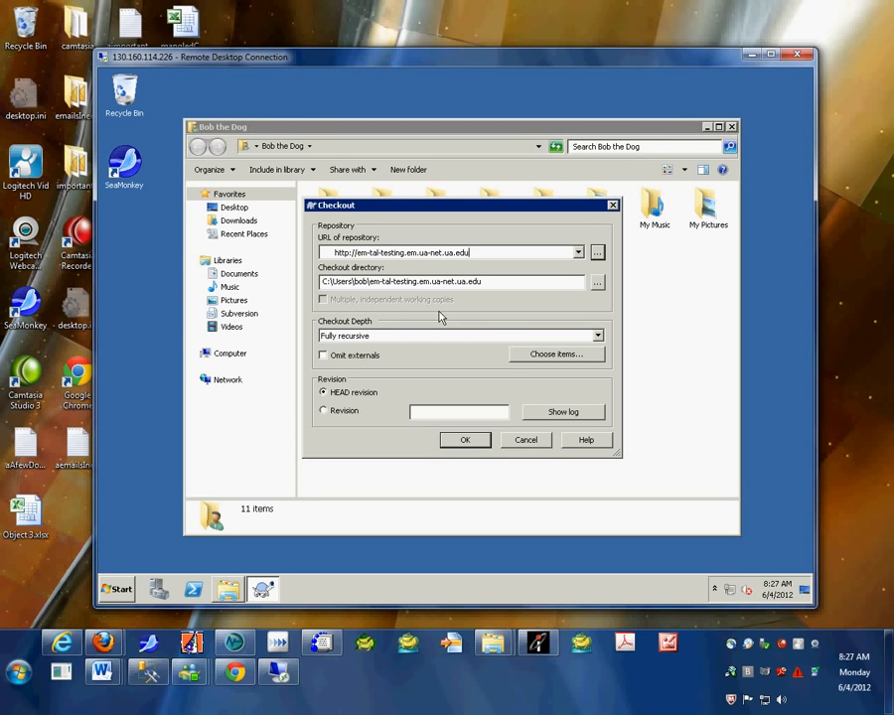
{"action": "type", "text": "/"}
{"action": "key", "text": "BackSpace"}
{"action": "type", "text": ":9880/test"}
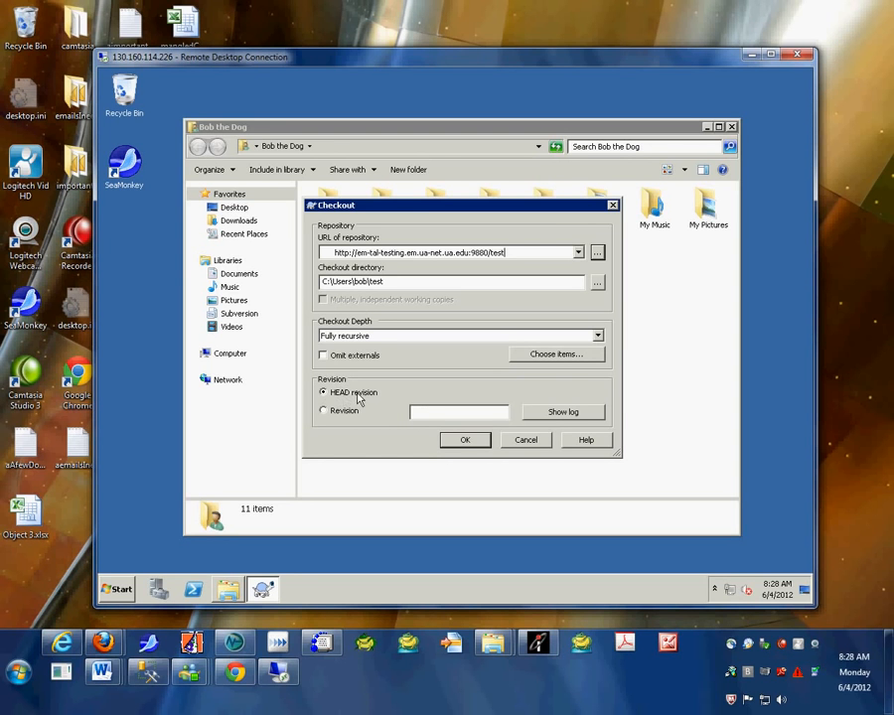
Step: Run the checkout, signing in with the repository username and password
{"action": "left_click", "coordinate": [462, 441]}
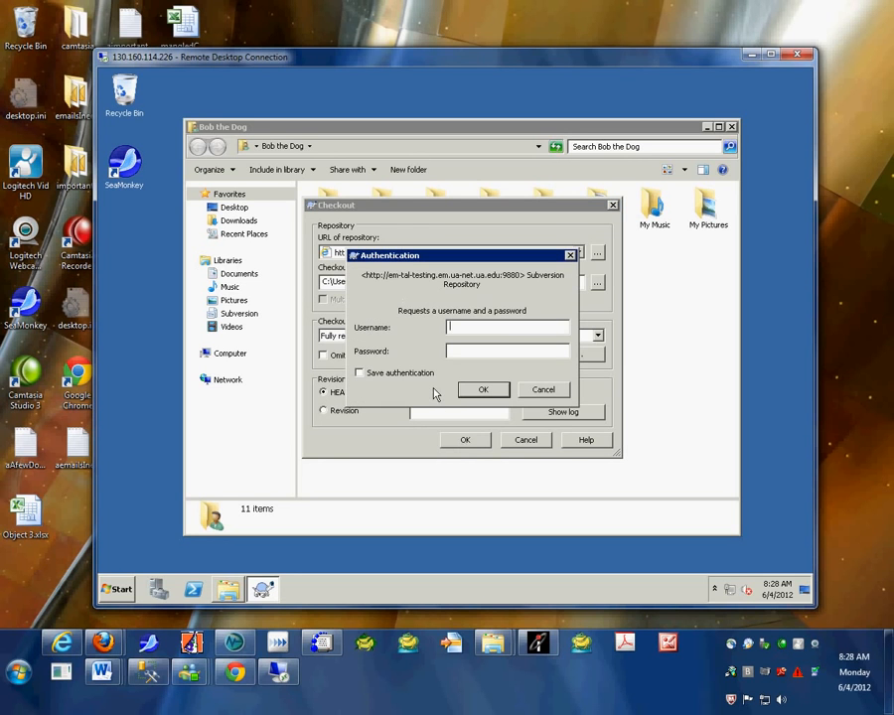
{"action": "type", "text": "test"}
{"action": "key", "text": "Tab"}
{"action": "type", "text": "*******"}
{"action": "left_click", "coordinate": [484, 389]}
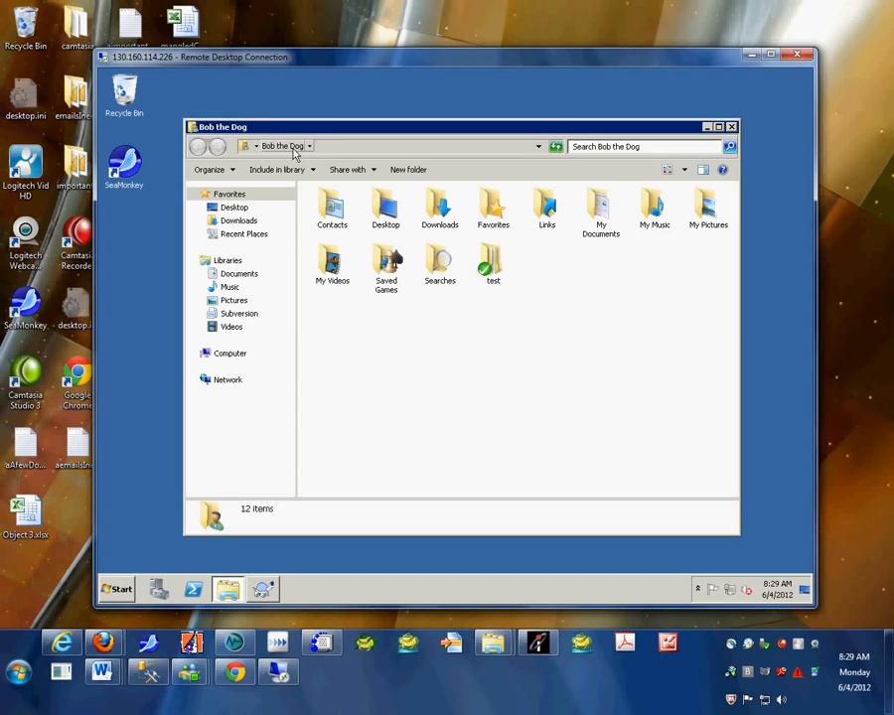
Step: Open the test working copy folder and then its trunk folder
{"action": "mouse_move", "coordinate": [484, 275]}
{"action": "double_click", "coordinate": [493, 266]}
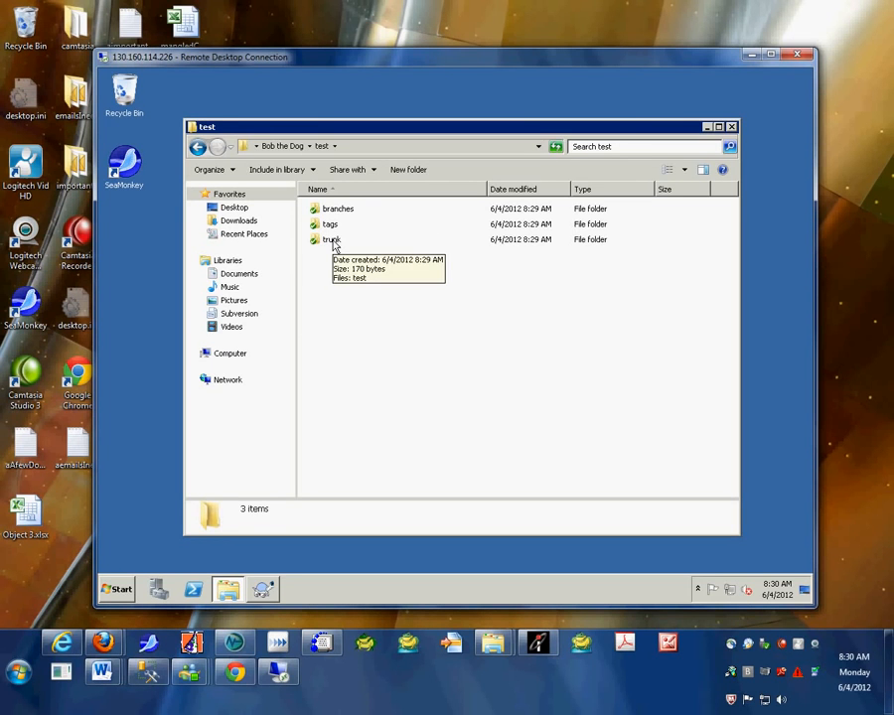
{"action": "double_click", "coordinate": [332, 240]}
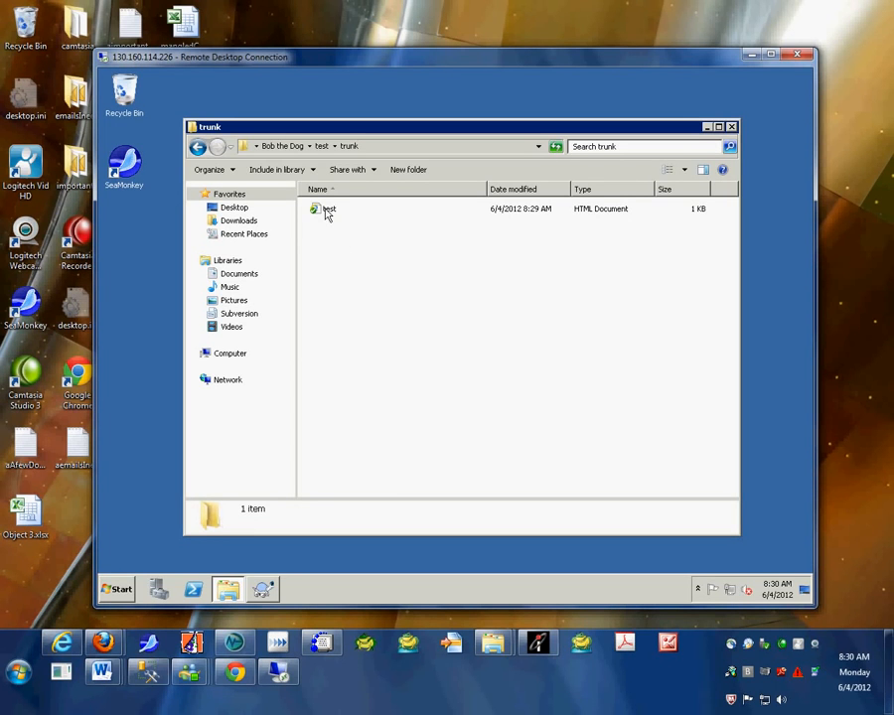
Step: Open test.html in Notepad through Open with > Choose default program
{"action": "left_click", "coordinate": [326, 211]}
{"action": "right_click", "coordinate": [325, 210]}
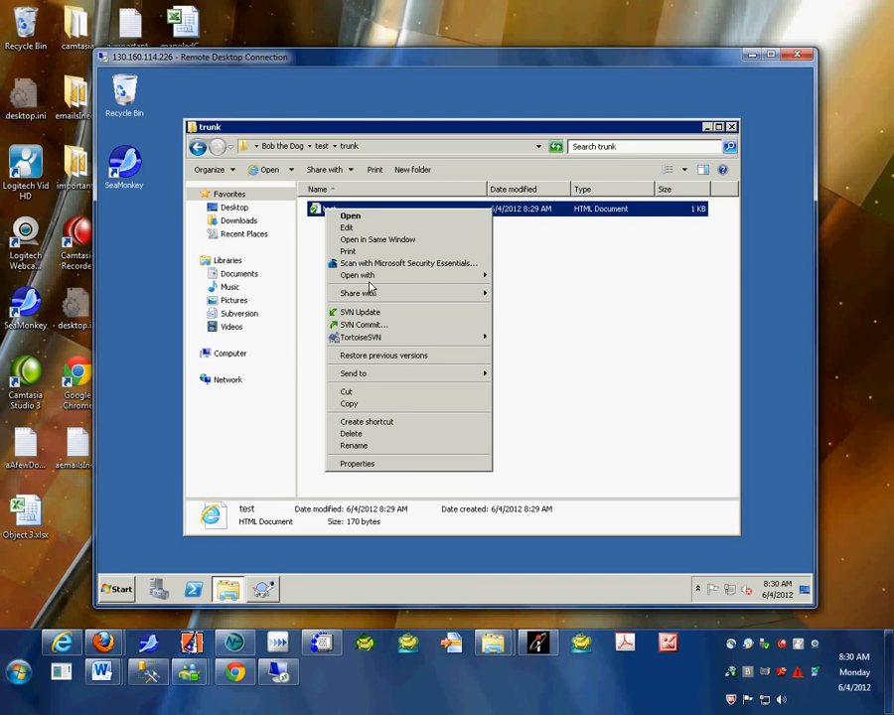
{"action": "mouse_move", "coordinate": [447, 278]}
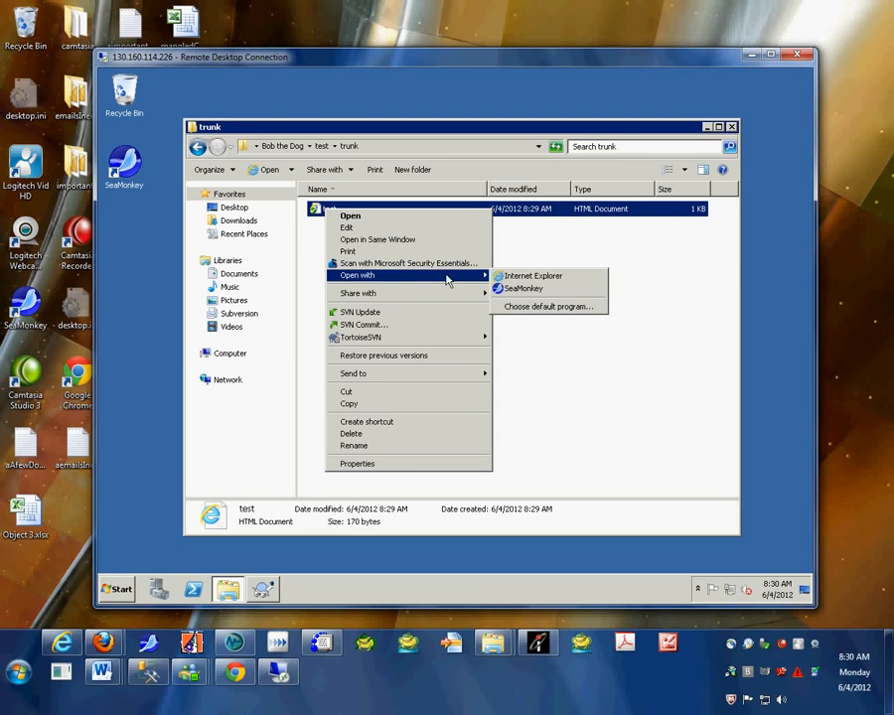
{"action": "left_click", "coordinate": [526, 308]}
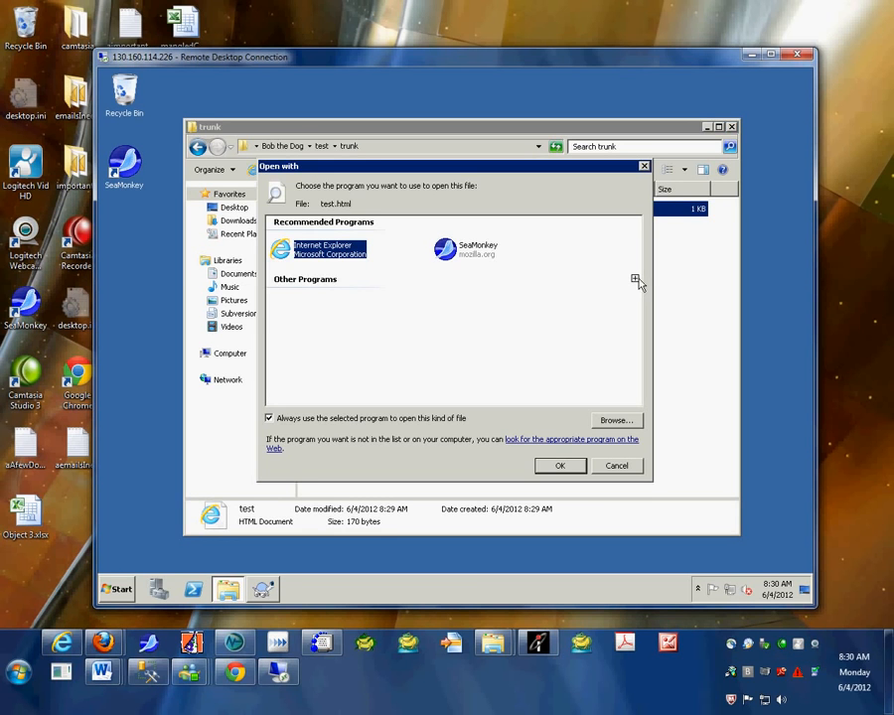
{"action": "left_click", "coordinate": [634, 279]}
{"action": "left_click", "coordinate": [475, 305]}
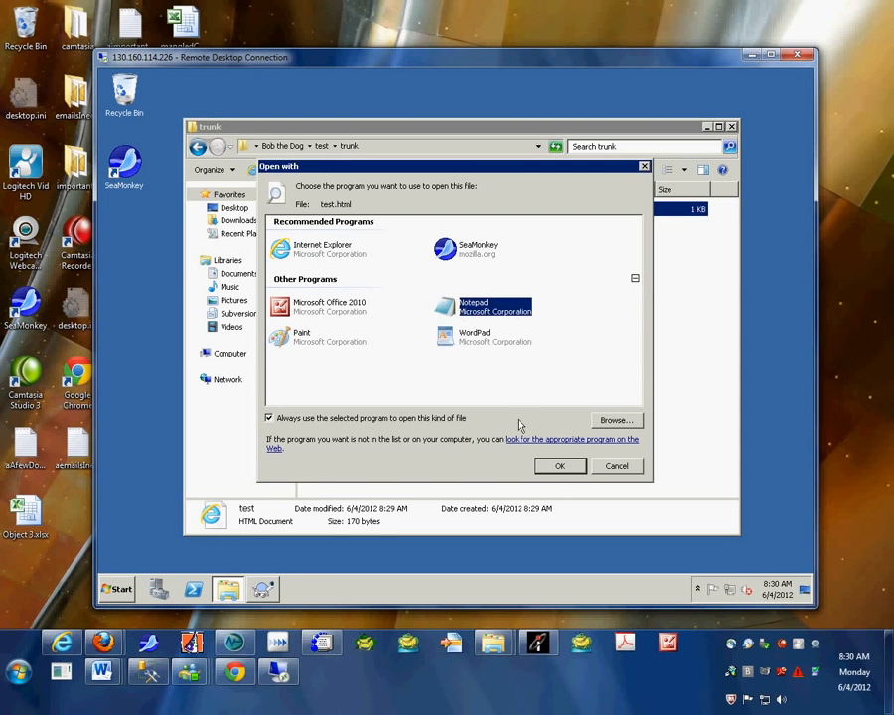
{"action": "left_click", "coordinate": [559, 466]}
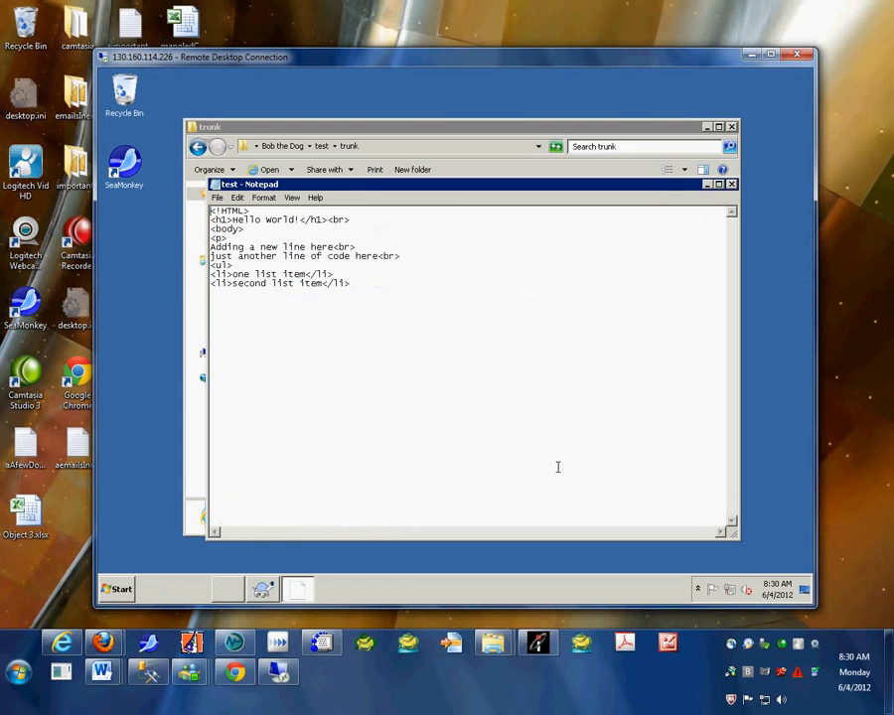
Step: Add a closing </ul> line at the end of test.html
{"action": "left_click", "coordinate": [352, 284]}
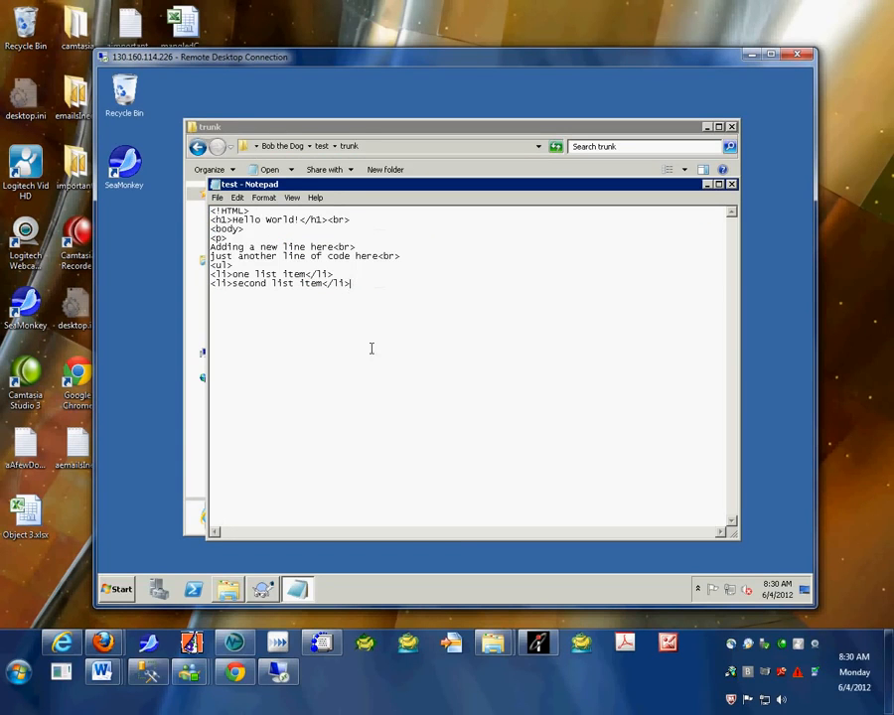
{"action": "key", "text": "Return"}
{"action": "type", "text": "</"}
{"action": "key", "text": "BackSpace"}
{"action": "type", "text": "/ul>"}
Step: Save test.html and close Notepad
{"action": "left_click", "coordinate": [216, 197]}
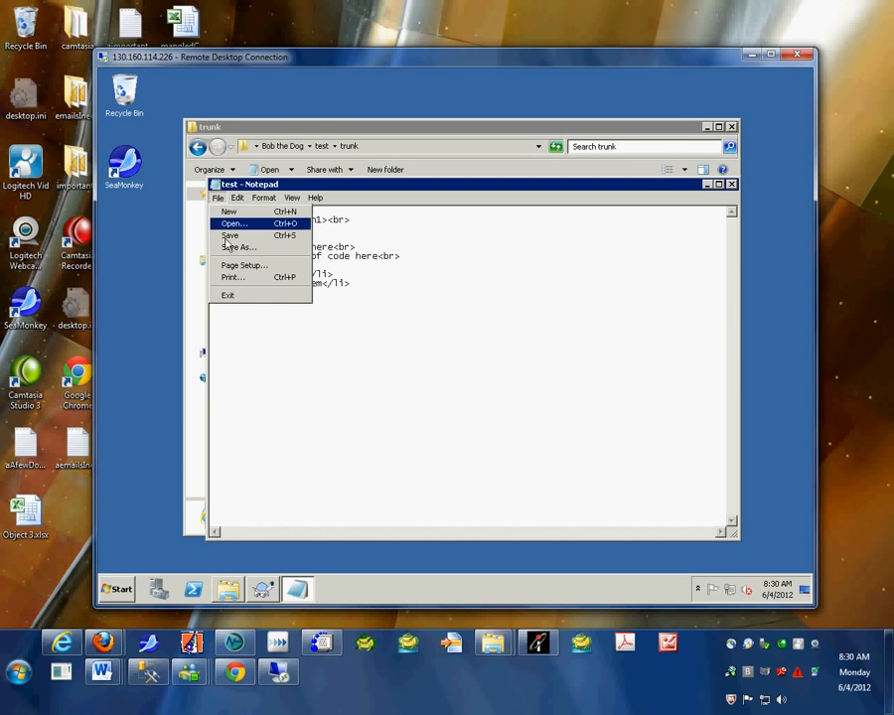
{"action": "left_click", "coordinate": [227, 235]}
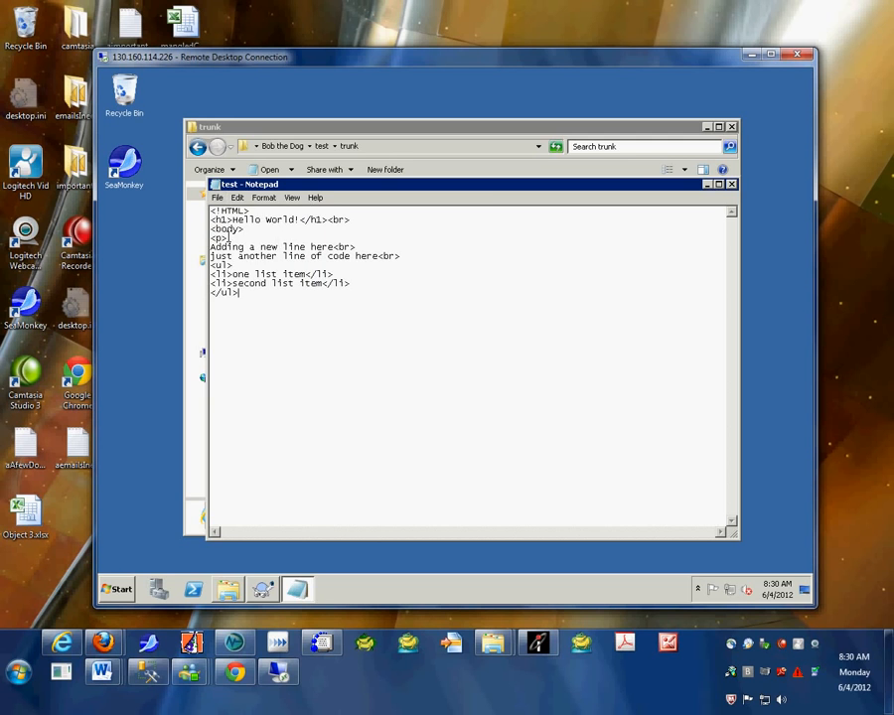
{"action": "left_click", "coordinate": [731, 185]}
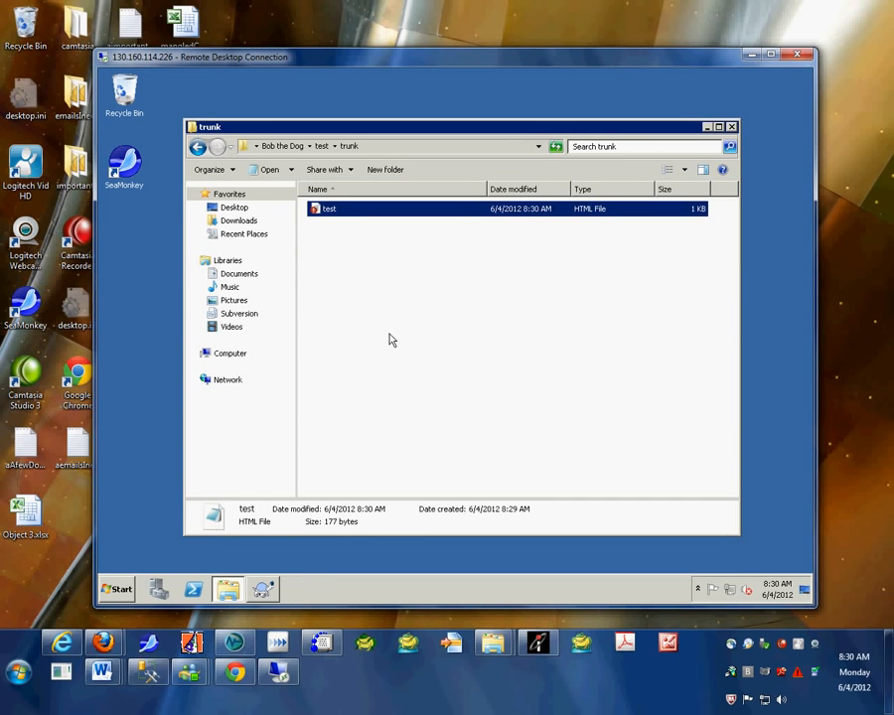
Step: Start an SVN commit of test.html with the log message 'added closing statement to ul'
{"action": "right_click", "coordinate": [317, 215]}
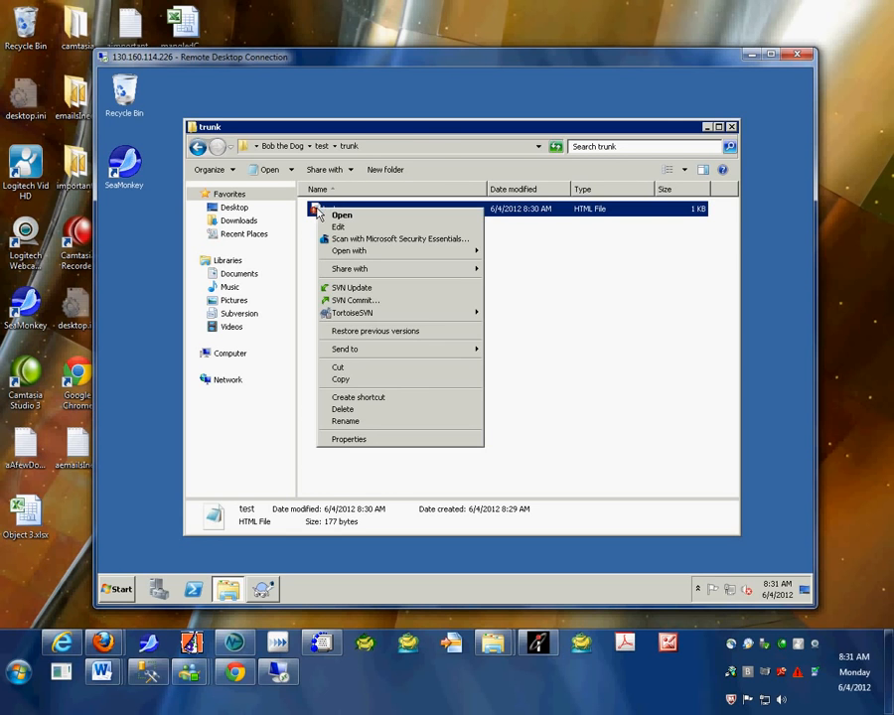
{"action": "left_click", "coordinate": [364, 300]}
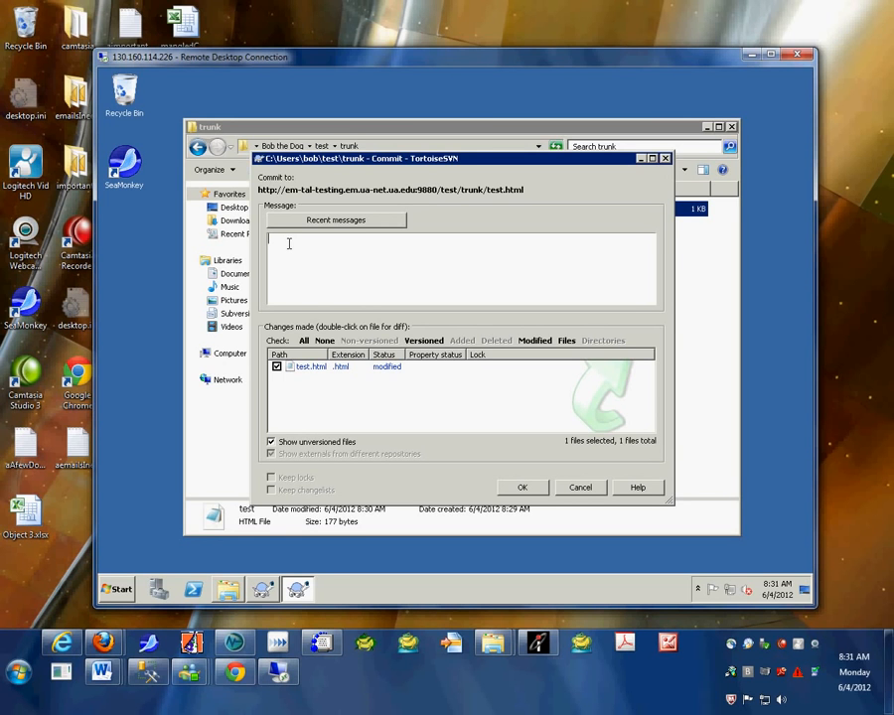
{"action": "type", "text": "added closing statement to ul"}
Step: Send the commit, sign in with the repository username and password, and dismiss the Commit Finished summary
{"action": "left_click", "coordinate": [521, 486]}
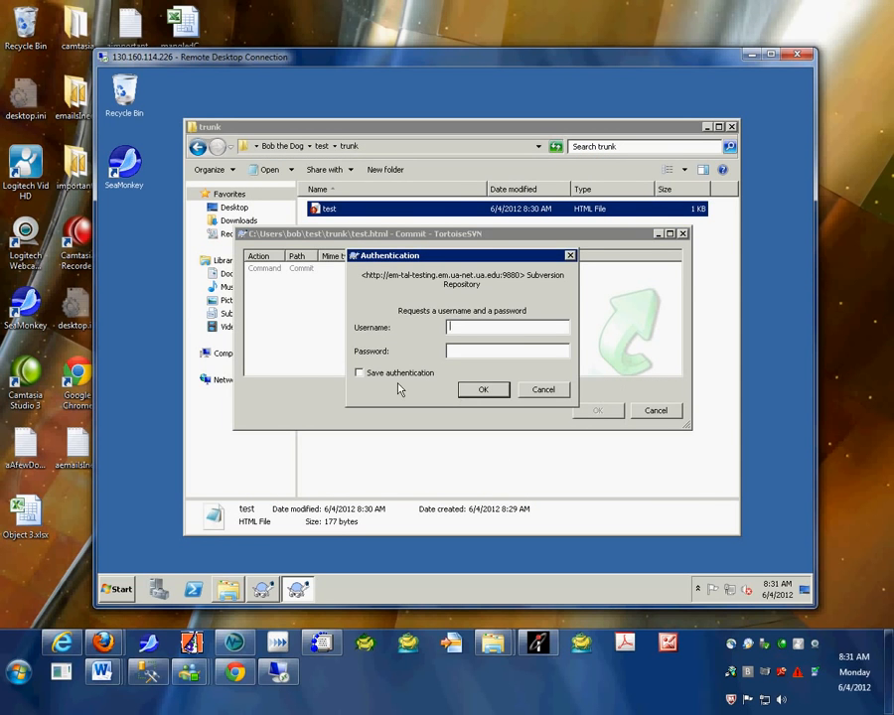
{"action": "type", "text": "test"}
{"action": "key", "text": "Tab"}
{"action": "type", "text": "*******"}
{"action": "left_click", "coordinate": [480, 391]}
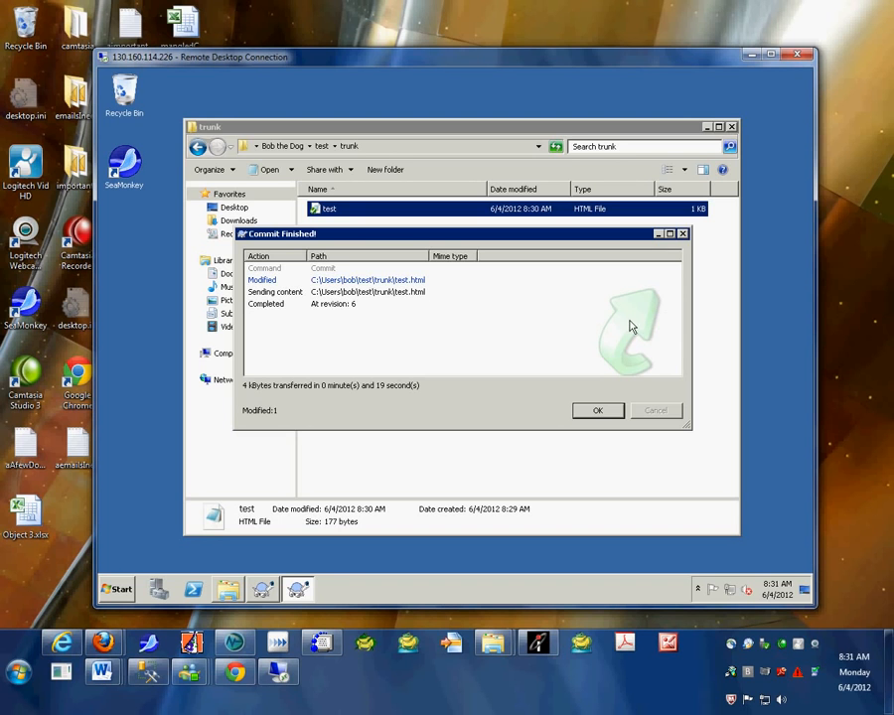
{"action": "left_click", "coordinate": [596, 410]}
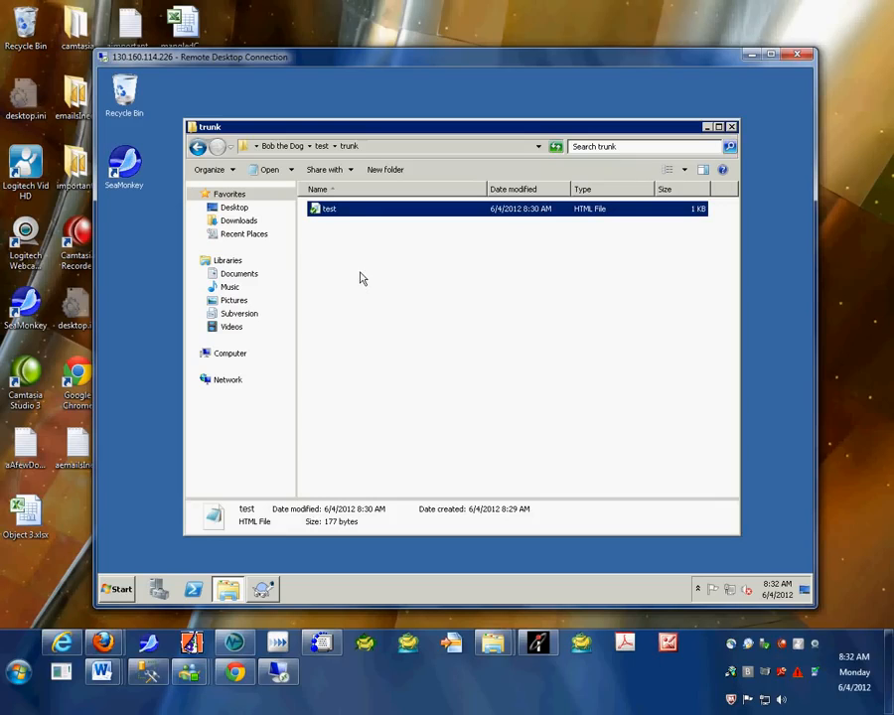
{"action": "left_click", "coordinate": [262, 588]}
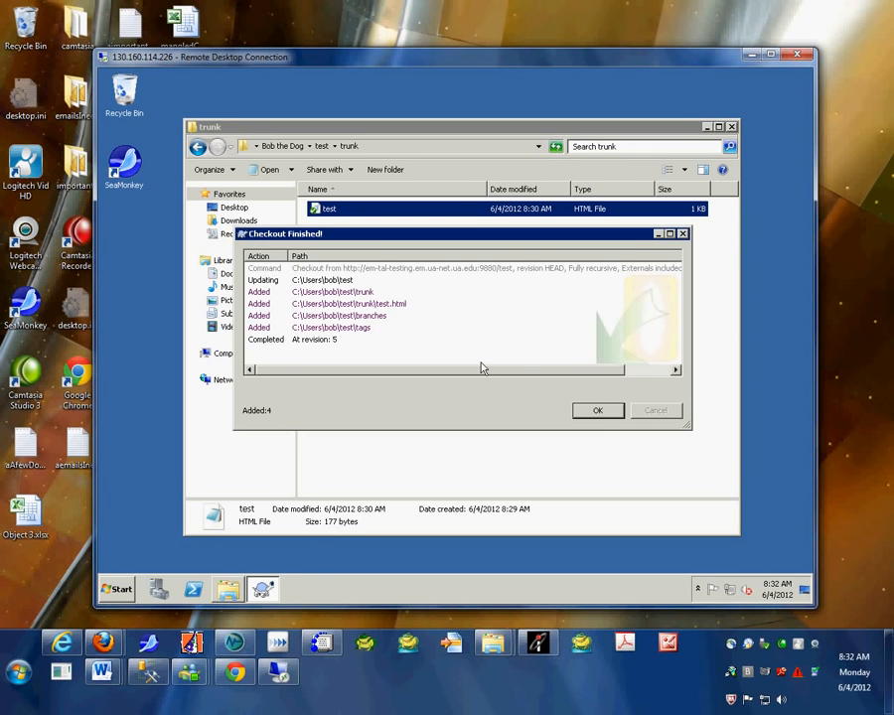
{"action": "left_click", "coordinate": [600, 410]}
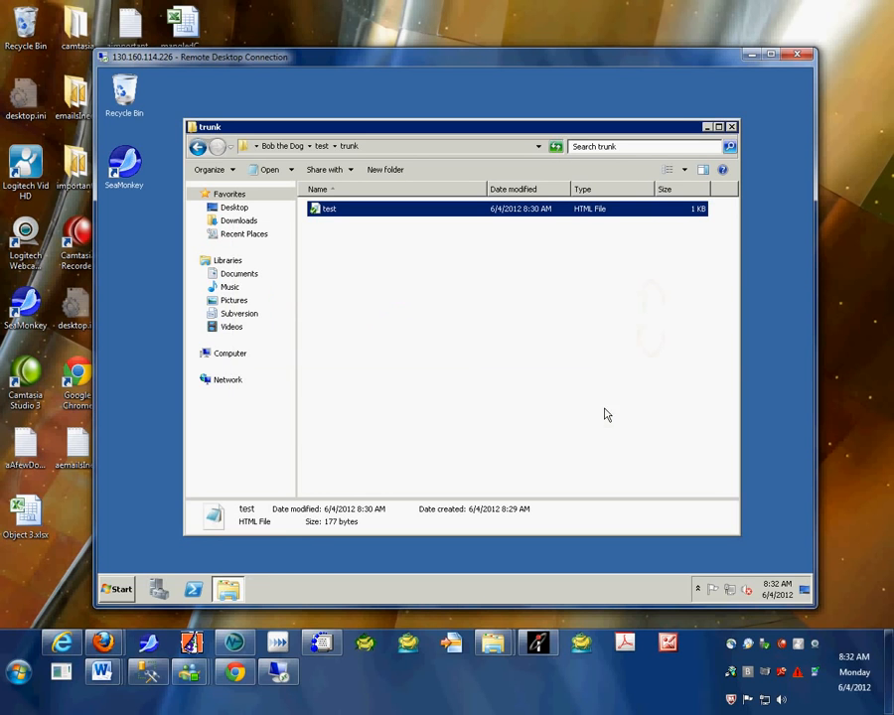
Step: Open the Repo-browser for the trunk folder and sign in with the repository username and password
{"action": "right_click", "coordinate": [324, 241]}
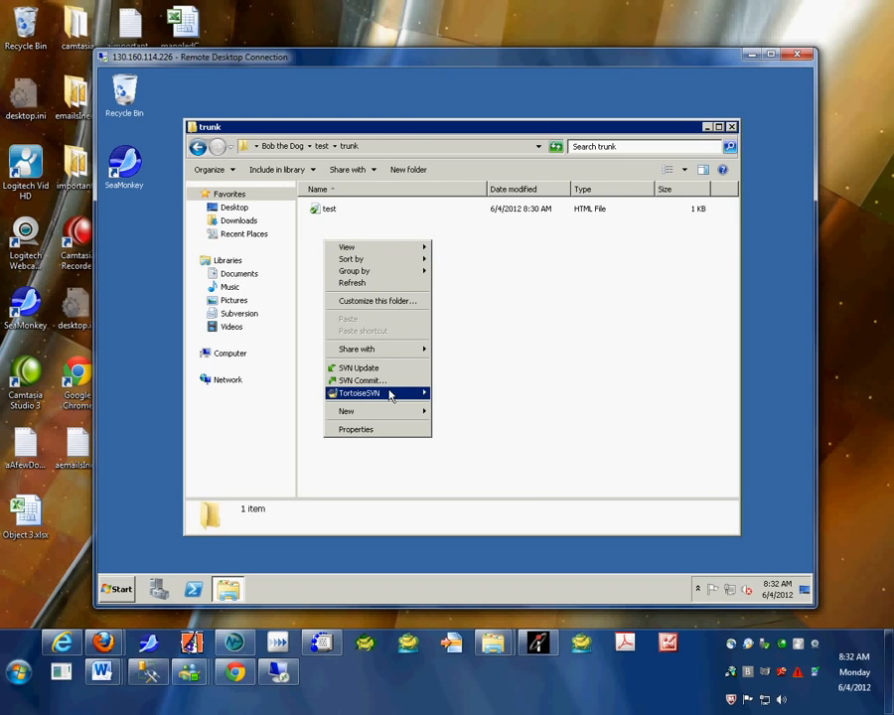
{"action": "mouse_move", "coordinate": [391, 393]}
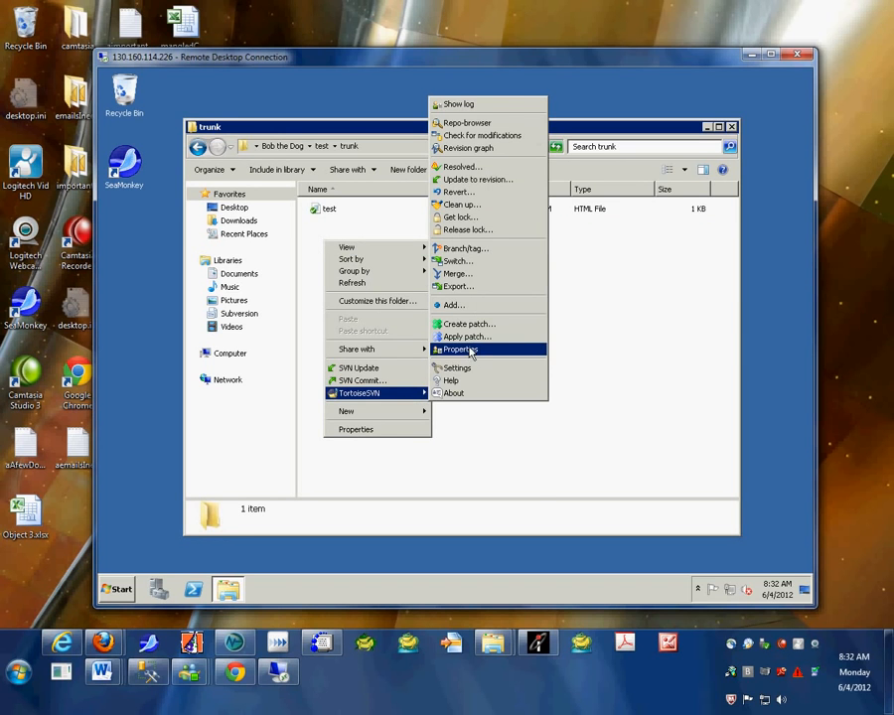
{"action": "left_click", "coordinate": [462, 123]}
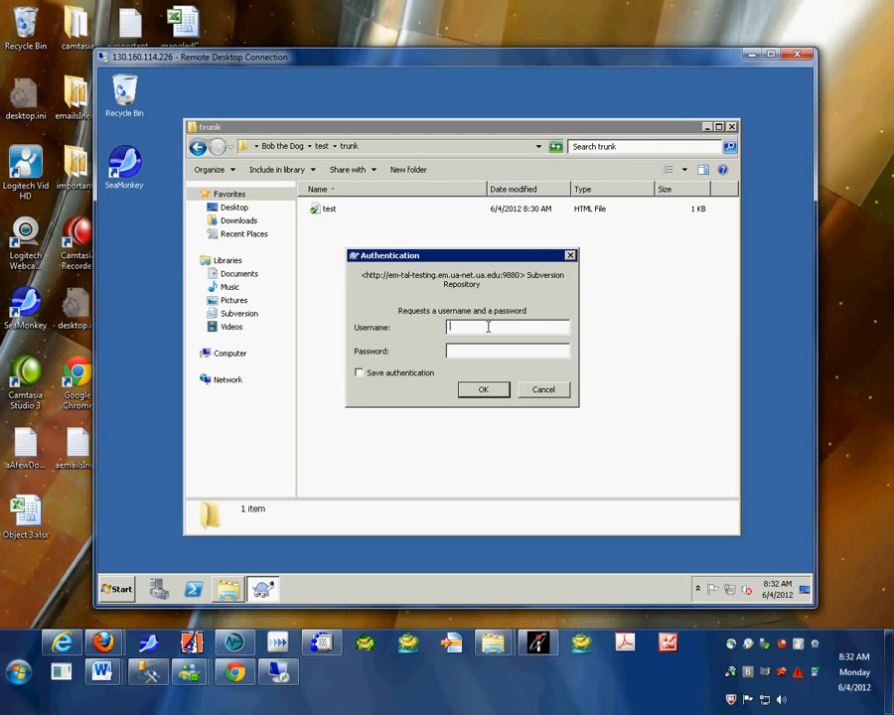
{"action": "type", "text": "test"}
{"action": "key", "text": "Tab"}
{"action": "type", "text": "*******"}
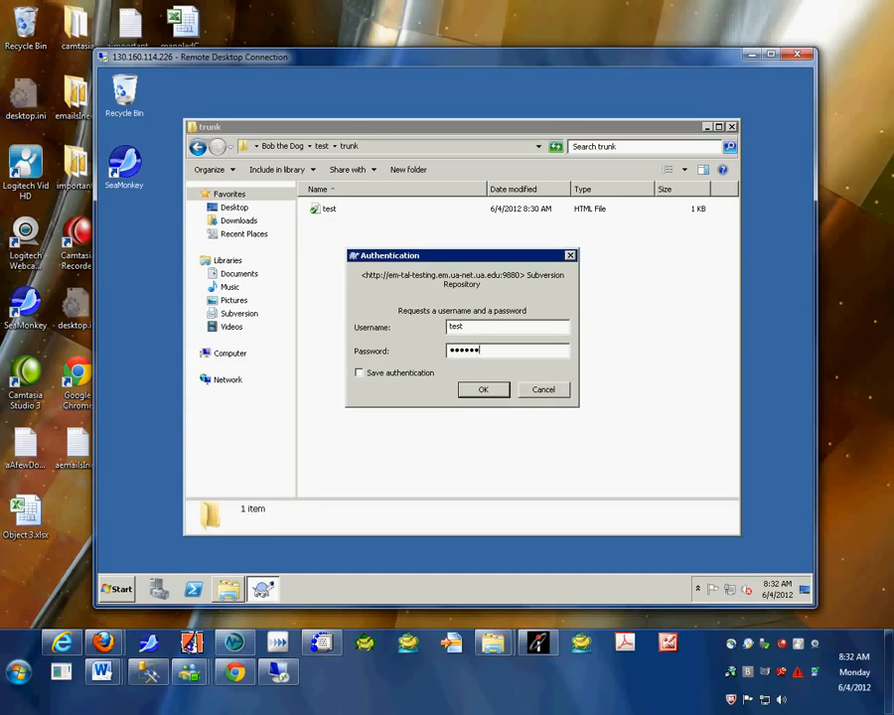
{"action": "key", "text": "Return"}
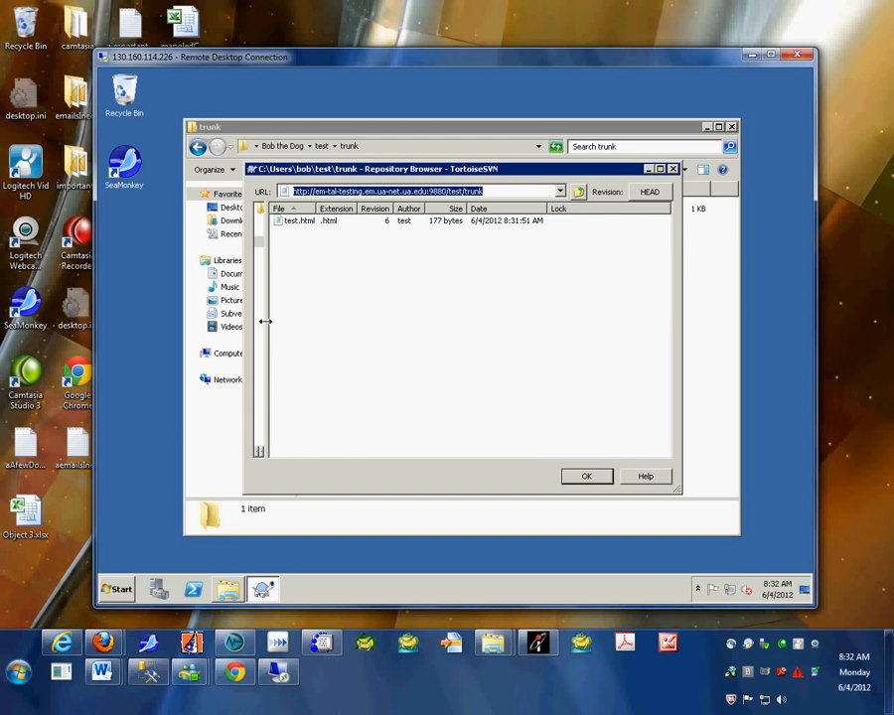
Step: Widen the Repository Browser tree to show branches, tags and trunk, then bring up test.html's actions
{"action": "left_click_drag", "start_coordinate": [266, 321], "coordinate": [340, 322]}
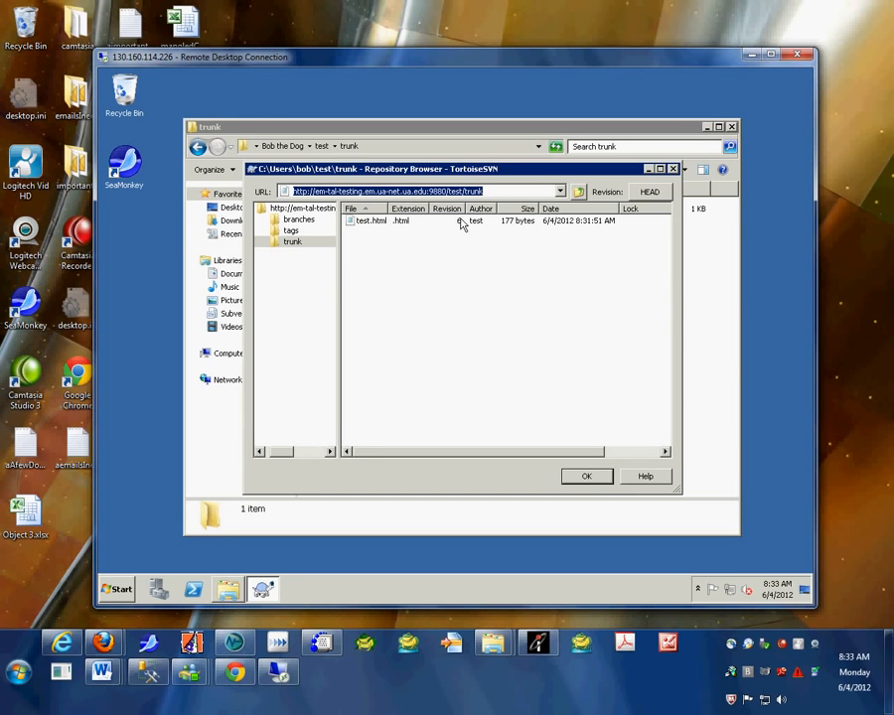
{"action": "left_click", "coordinate": [369, 222]}
{"action": "right_click", "coordinate": [369, 224]}
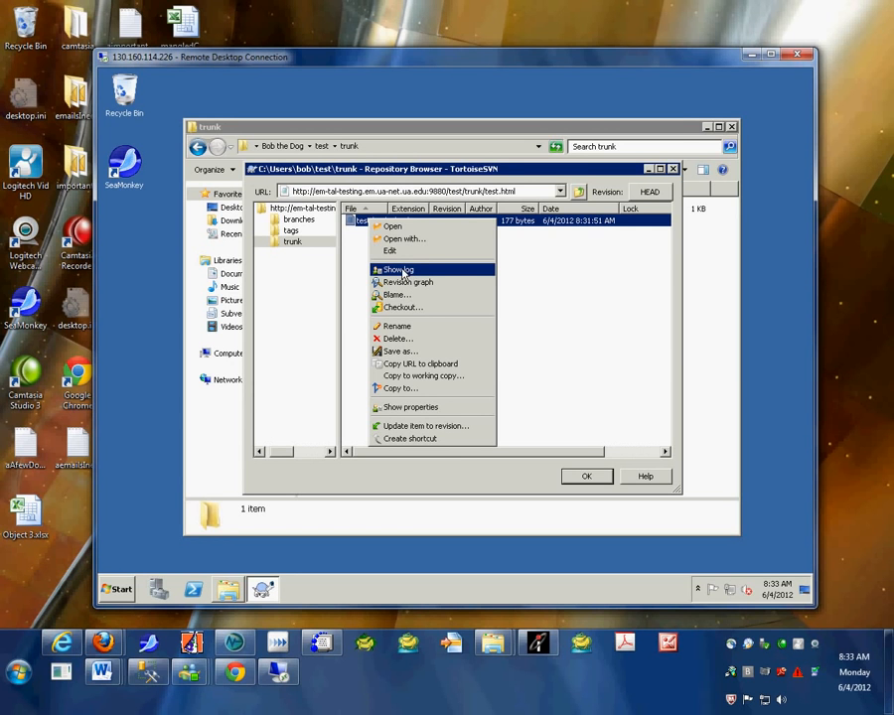
Step: Show the log for test.html, signing in with the repository username and password
{"action": "left_click", "coordinate": [403, 275]}
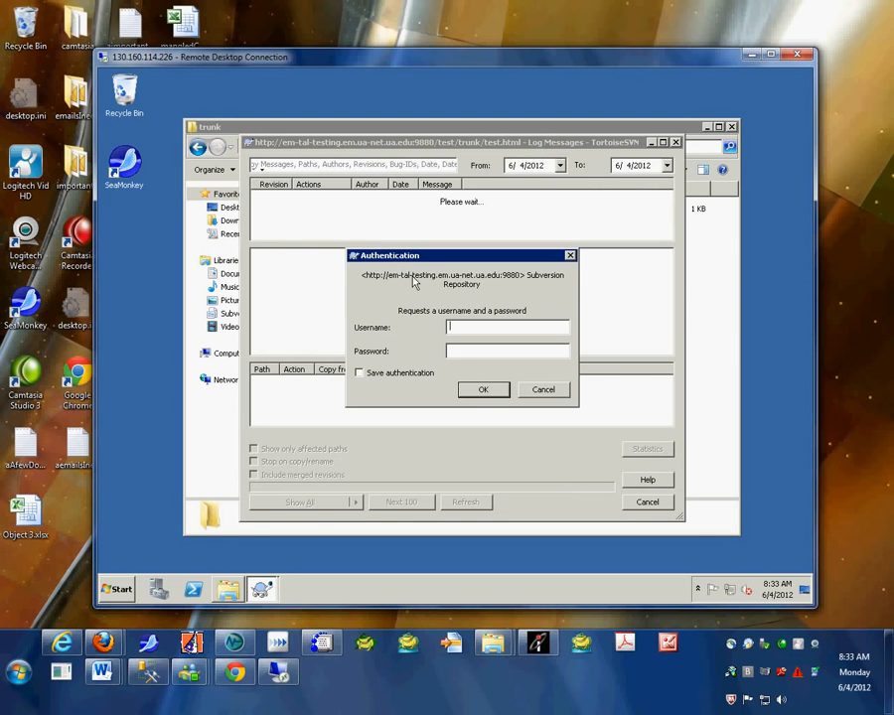
{"action": "type", "text": "test"}
{"action": "key", "text": "Tab"}
{"action": "type", "text": "testing"}
{"action": "left_click", "coordinate": [498, 392]}
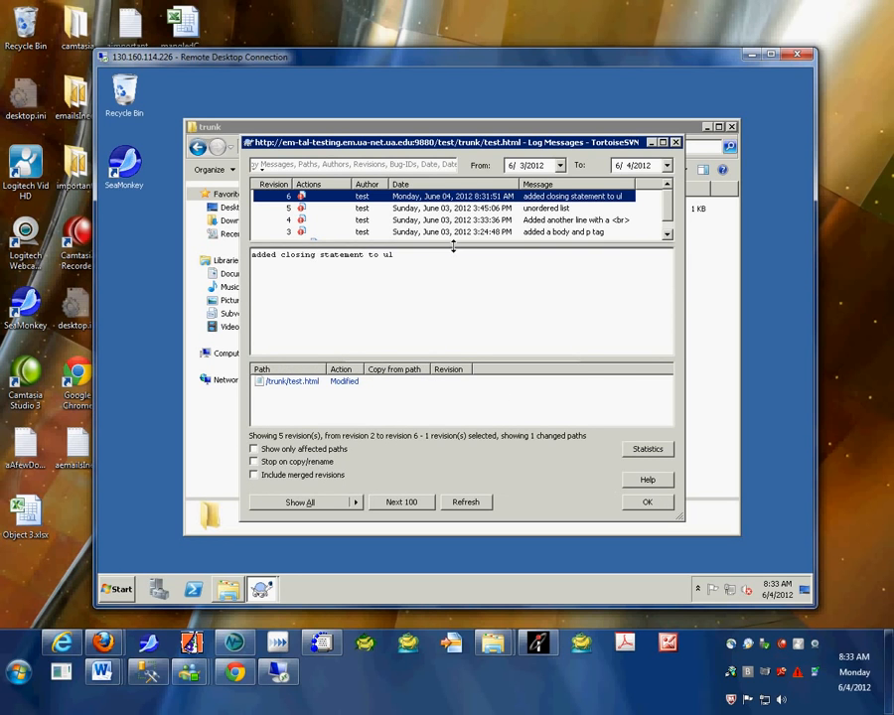
Step: Review the commit messages of revisions 2 through 6, then select revisions 5 and 6 for comparison
{"action": "left_click_drag", "start_coordinate": [459, 267], "coordinate": [466, 291]}
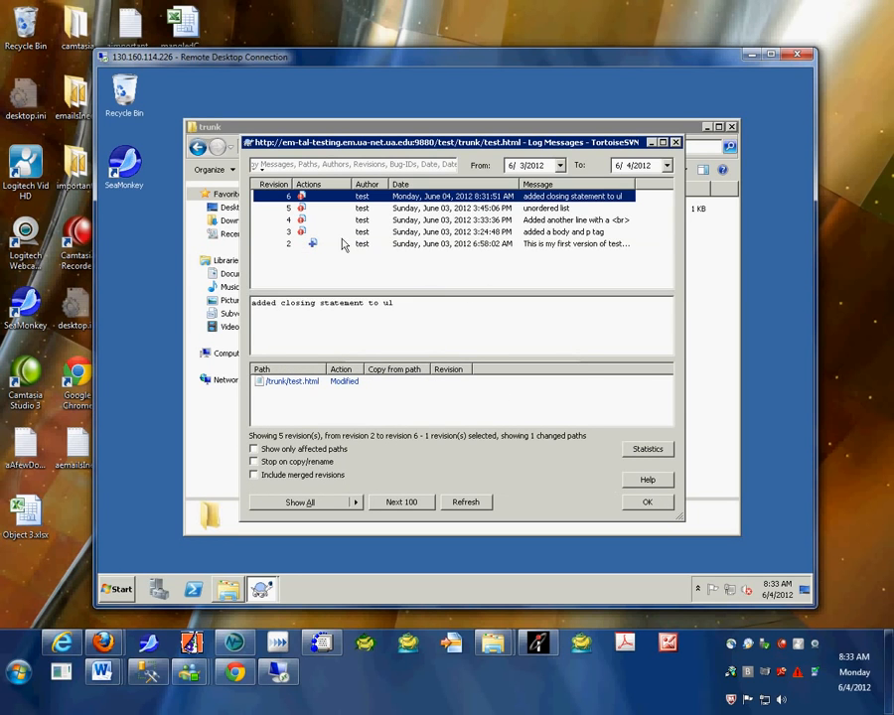
{"action": "left_click", "coordinate": [405, 211]}
{"action": "left_click", "coordinate": [407, 220]}
{"action": "left_click", "coordinate": [409, 232]}
{"action": "left_click", "coordinate": [412, 245]}
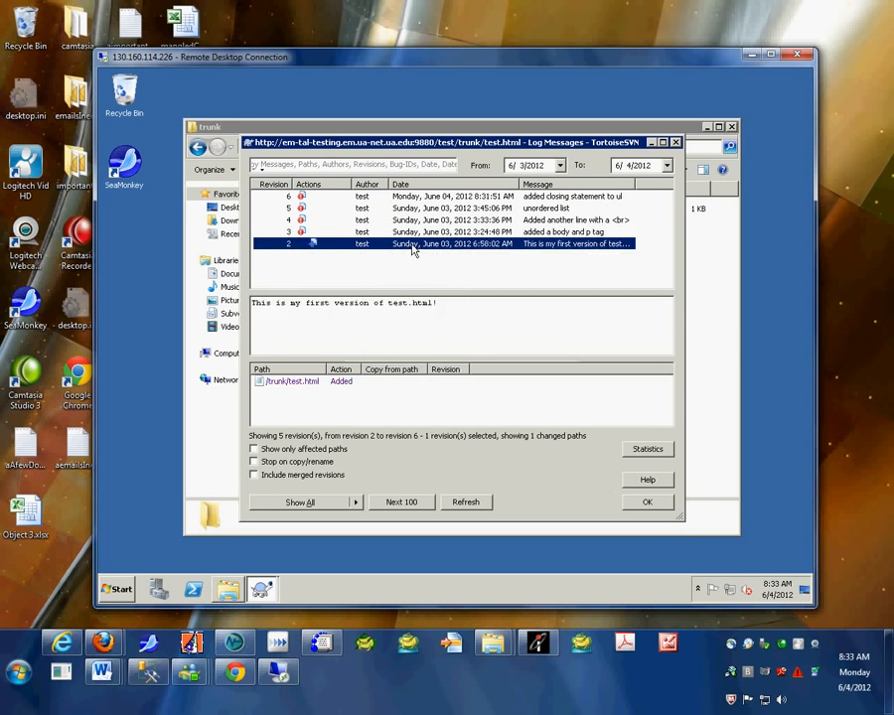
{"action": "left_click", "coordinate": [411, 232]}
{"action": "left_click", "coordinate": [412, 220]}
{"action": "left_click", "coordinate": [411, 208]}
{"action": "left_click", "coordinate": [413, 198]}
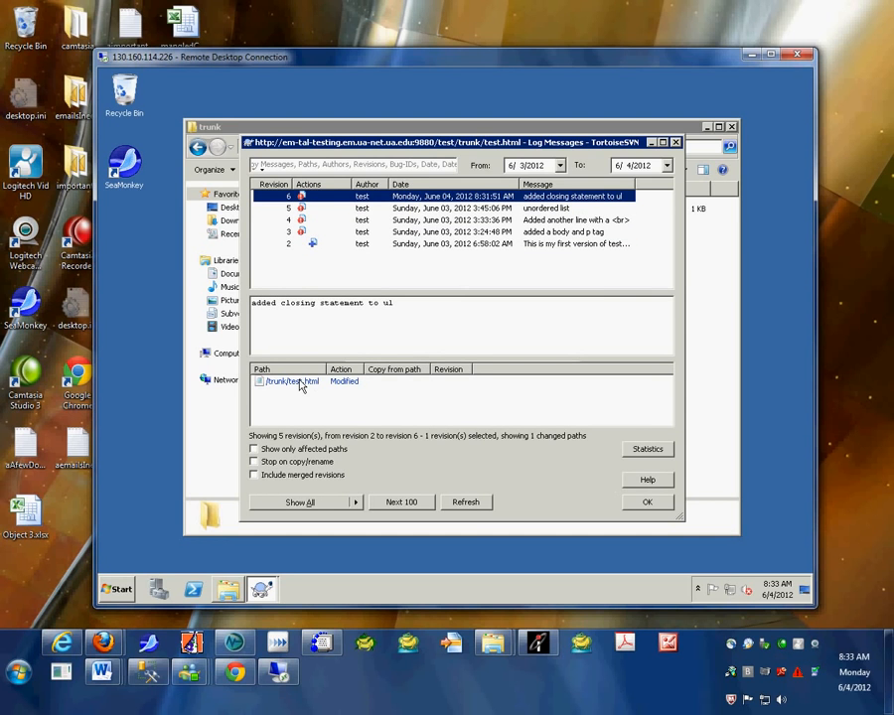
{"action": "left_click", "coordinate": [413, 208], "text": "ctrl"}
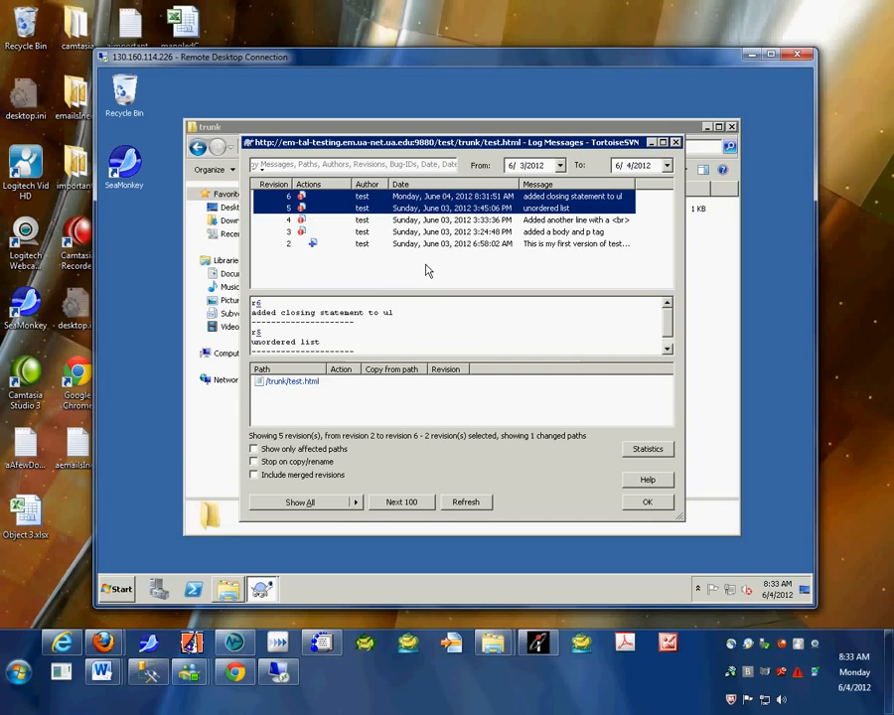
{"action": "right_click", "coordinate": [381, 206]}
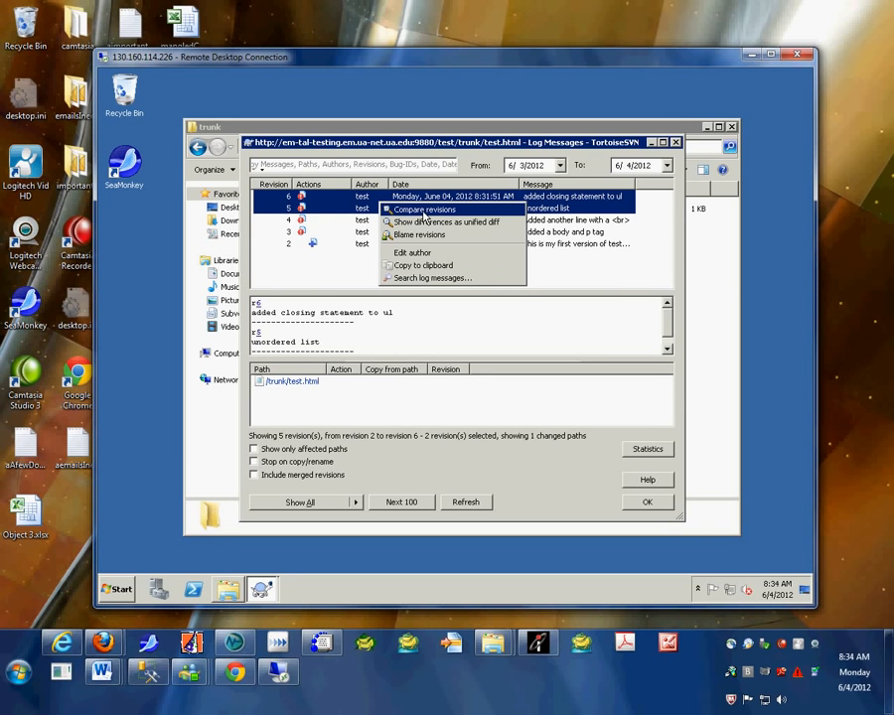
Step: Compare revisions 5 and 6 in TortoiseMerge, check the added </ul> line, and close the diff
{"action": "left_click", "coordinate": [424, 210]}
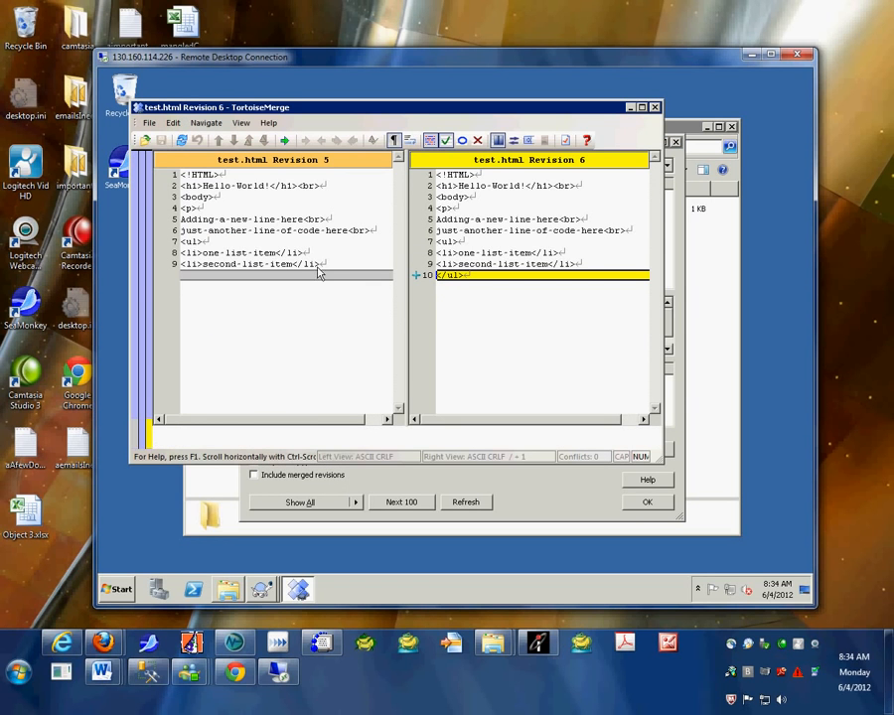
{"action": "left_click", "coordinate": [269, 187]}
{"action": "left_click", "coordinate": [654, 106]}
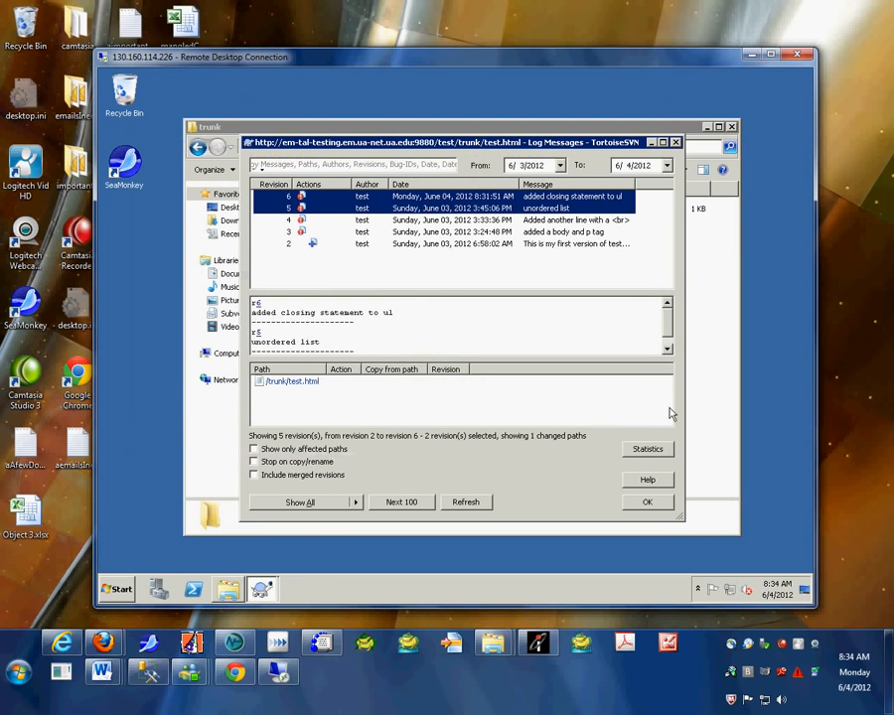
Step: Close the Log Messages, Repository Browser and trunk folder windows, then log off the remote session
{"action": "left_click", "coordinate": [675, 143]}
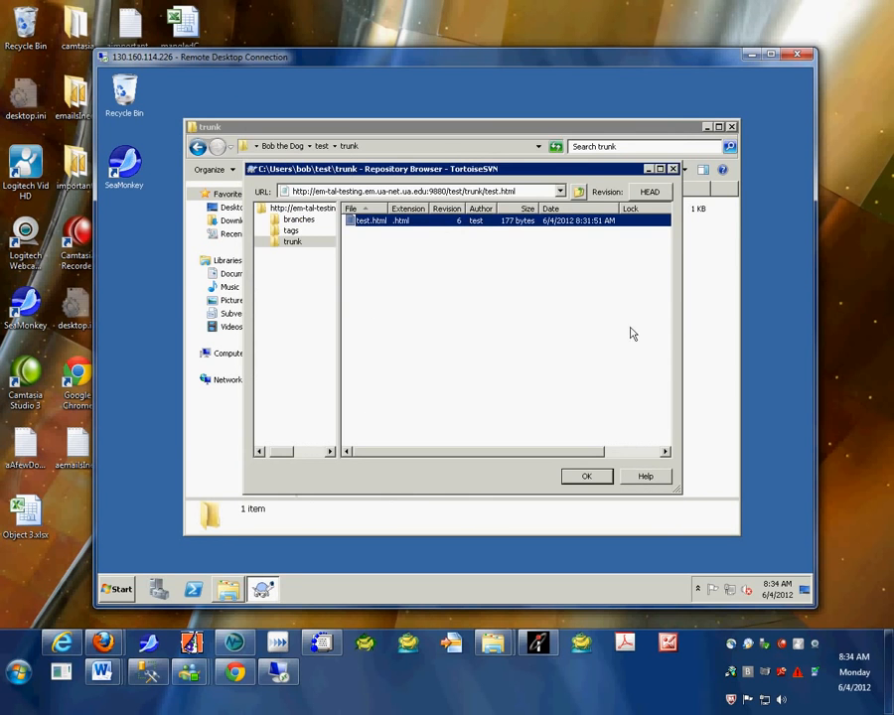
{"action": "left_click", "coordinate": [673, 170]}
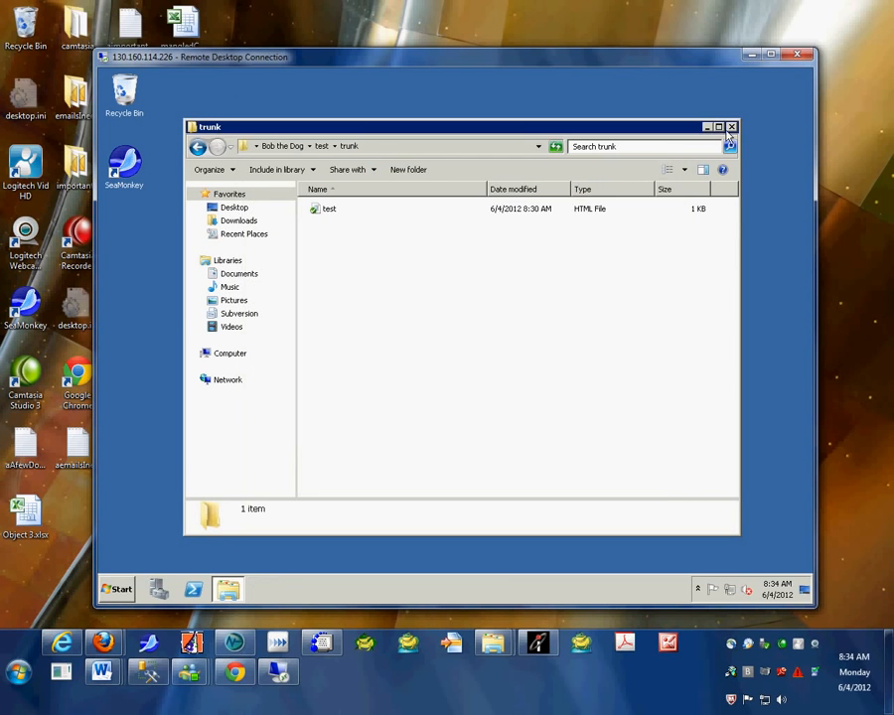
{"action": "left_click", "coordinate": [731, 127]}
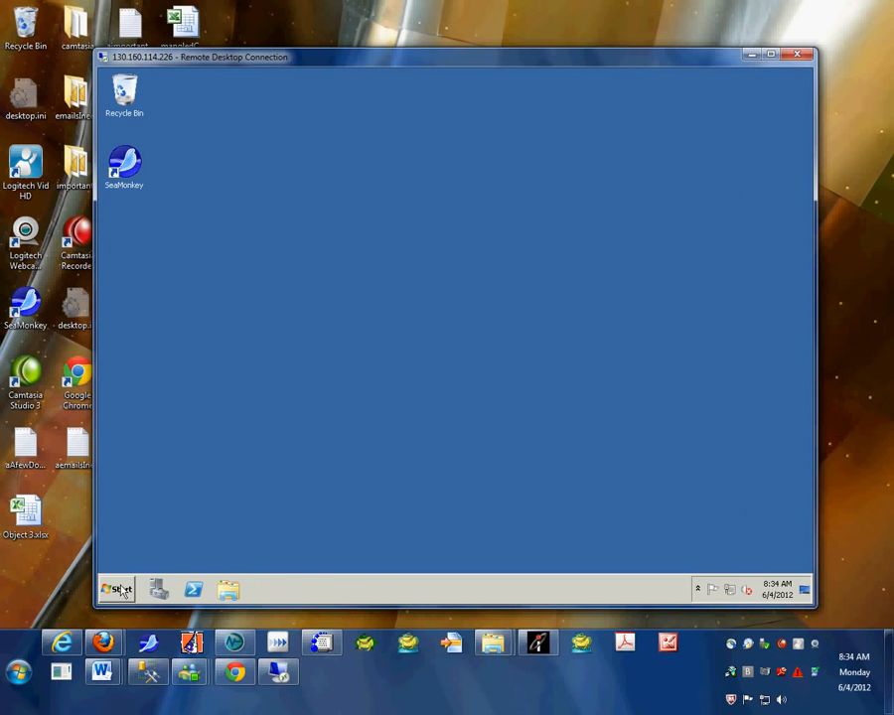
{"action": "left_click", "coordinate": [119, 588]}
{"action": "left_click", "coordinate": [303, 561]}
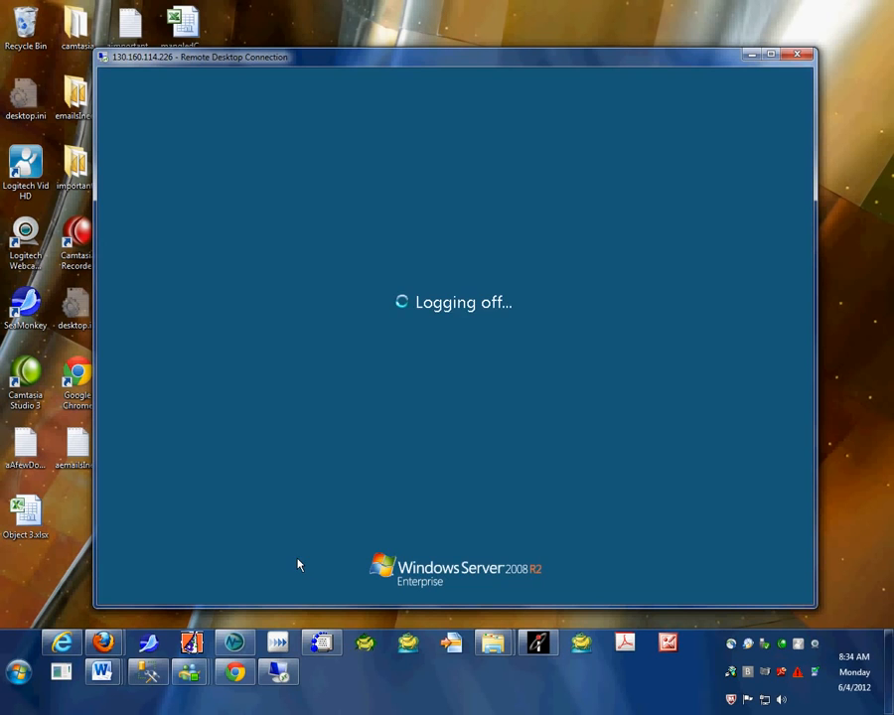